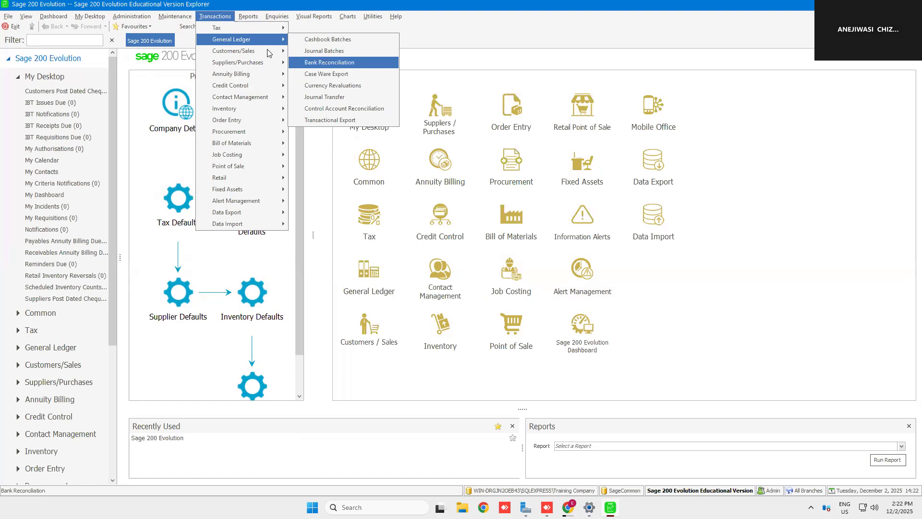
- Start a new customers batch and set its description to "Customers Journal"
mouse_move(267, 53)
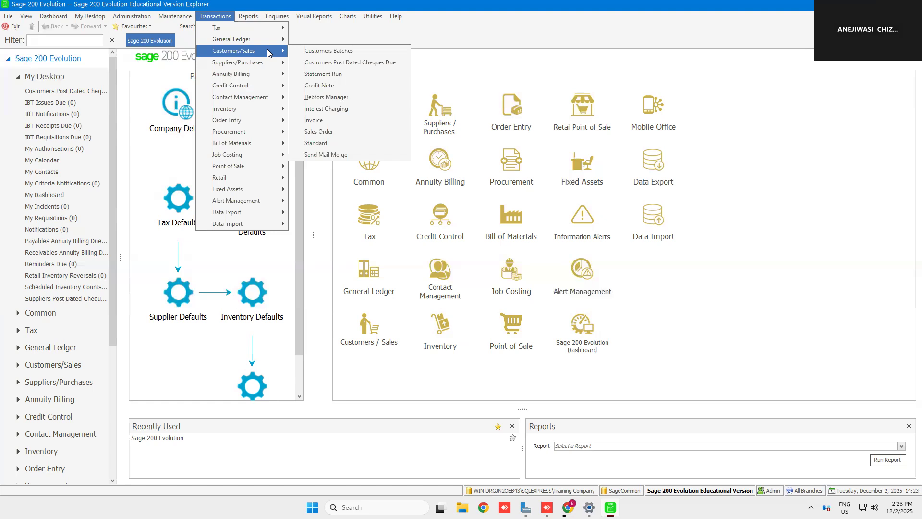
click(336, 52)
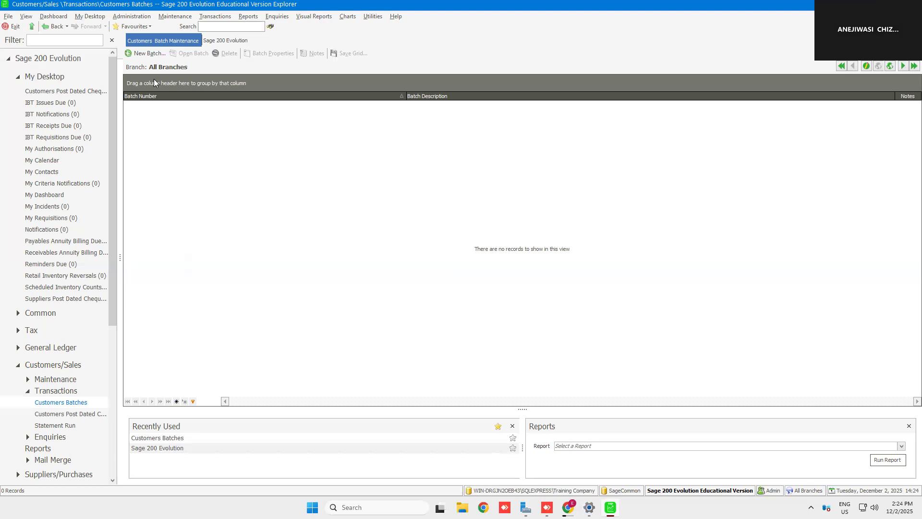
click(142, 54)
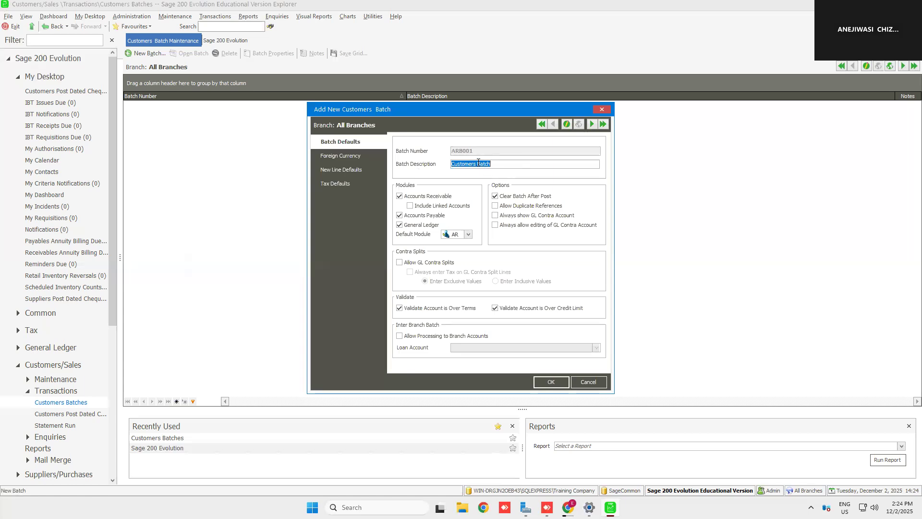
drag(478, 162, 555, 164)
text(Journal)
- Keep all three modules enabled for the batch and turn on always showing and always allowing editing of the GL contra account
click(399, 215)
click(400, 224)
click(400, 216)
click(400, 226)
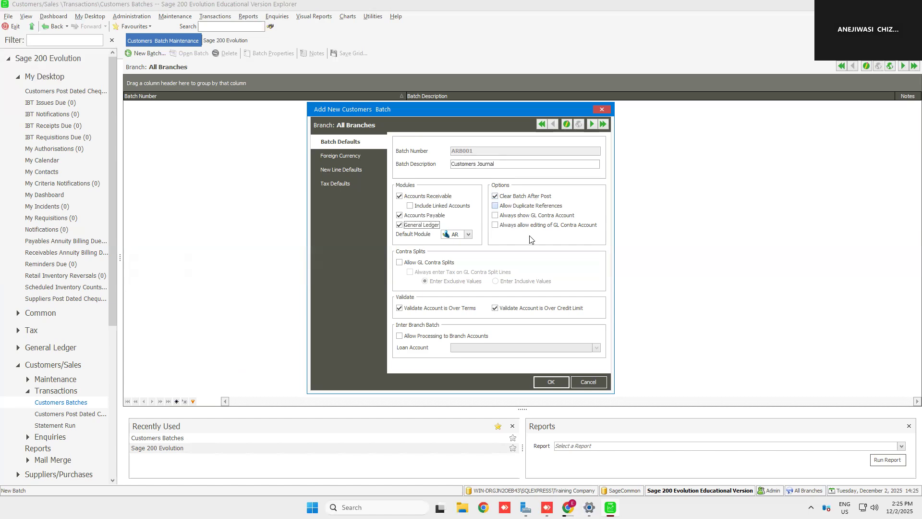
click(496, 216)
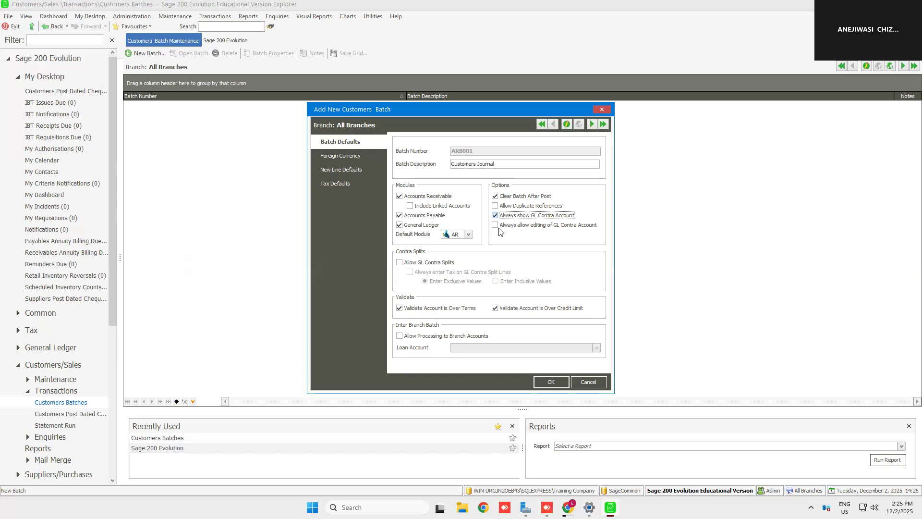
click(495, 225)
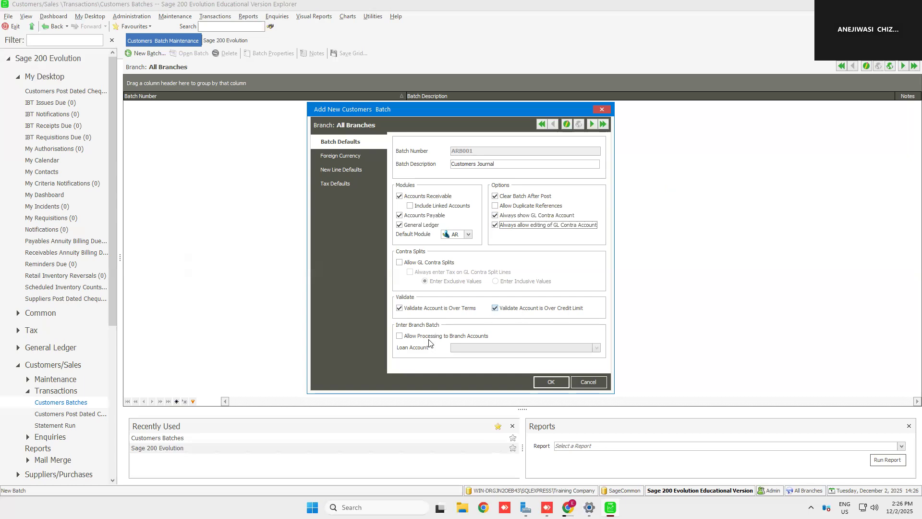
- Review the foreign currency, new line and tax defaults, then create the batch and maximize its entry window
click(340, 157)
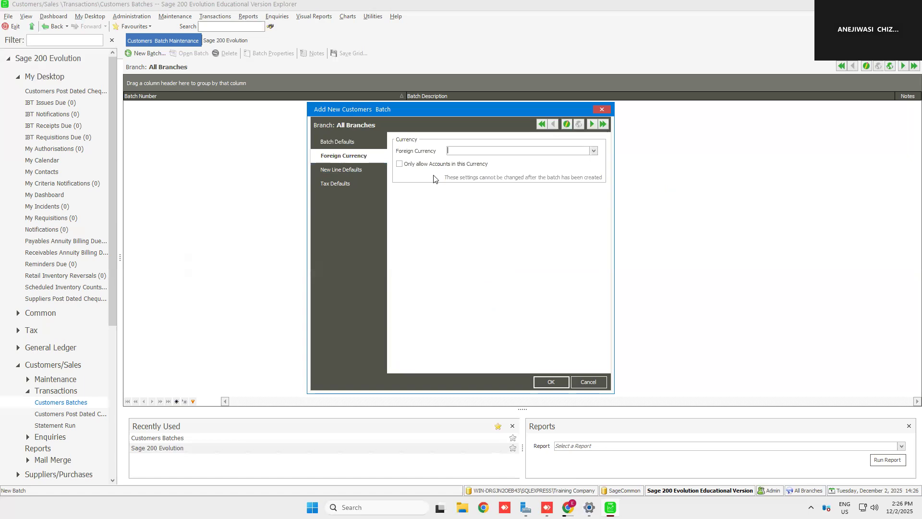
click(594, 152)
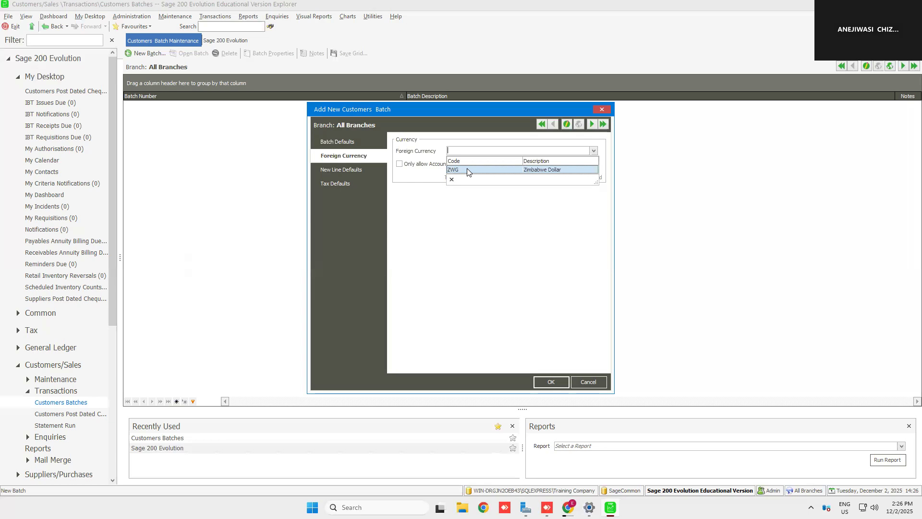
click(344, 145)
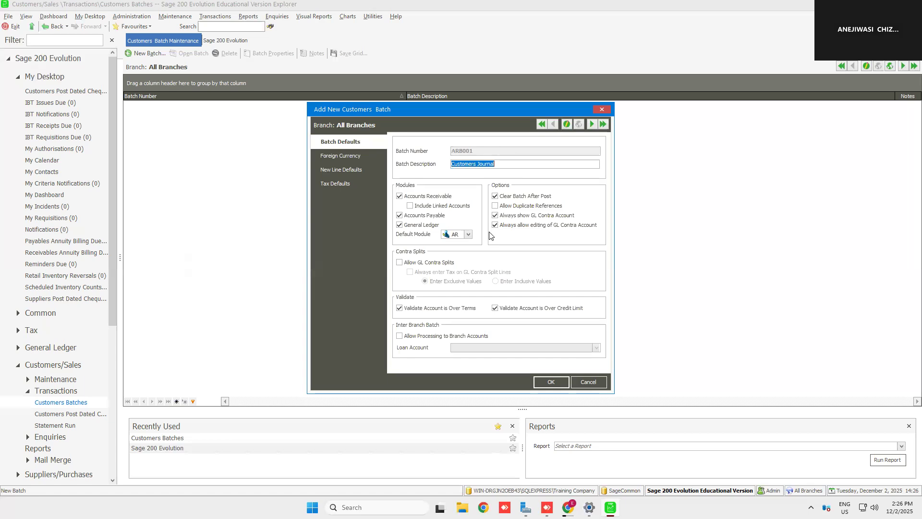
click(348, 169)
click(340, 182)
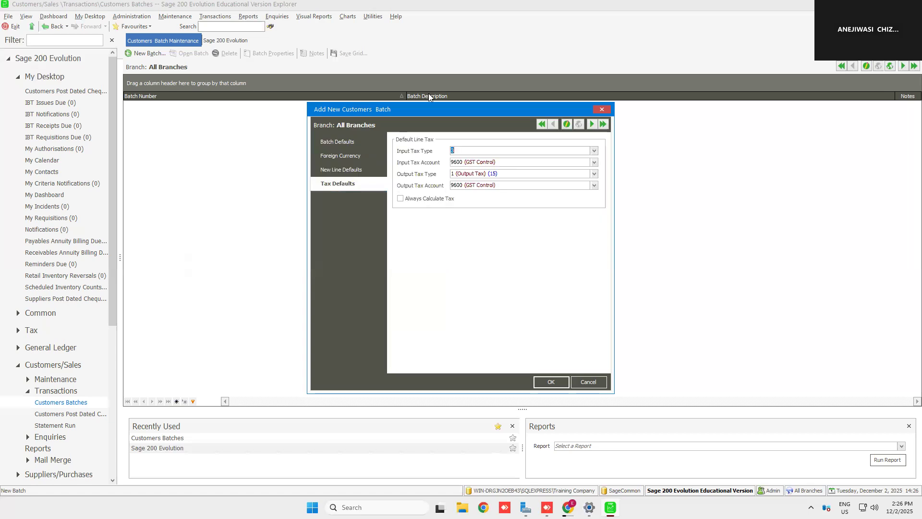
click(541, 384)
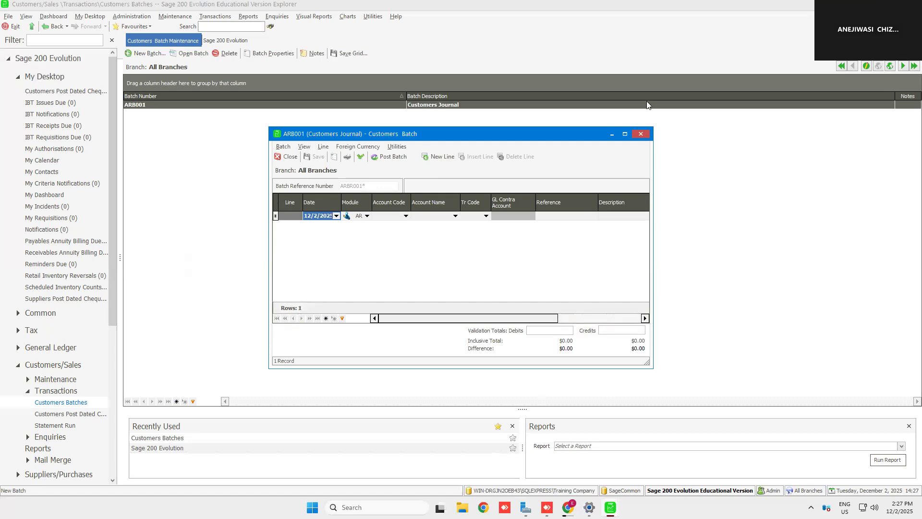
click(625, 136)
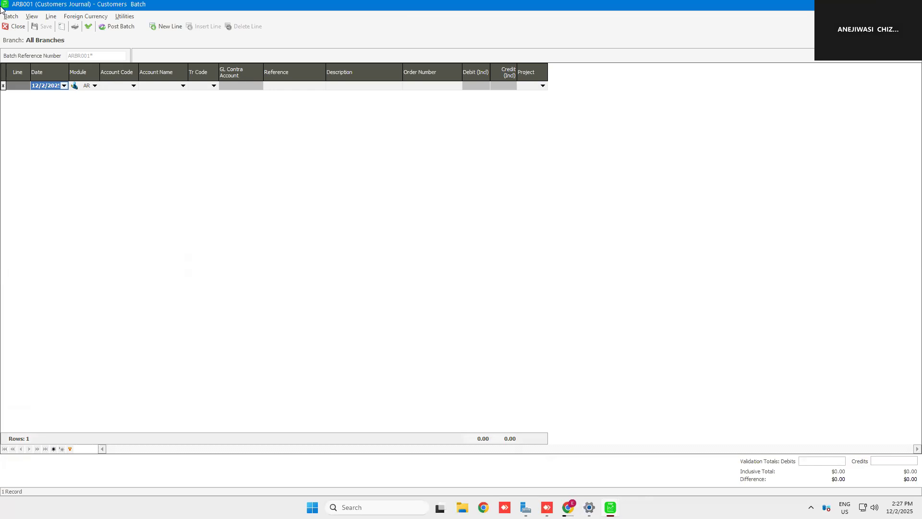
- Set the first batch line's module to AR and choose the Masimba Enterprises customer account
click(94, 86)
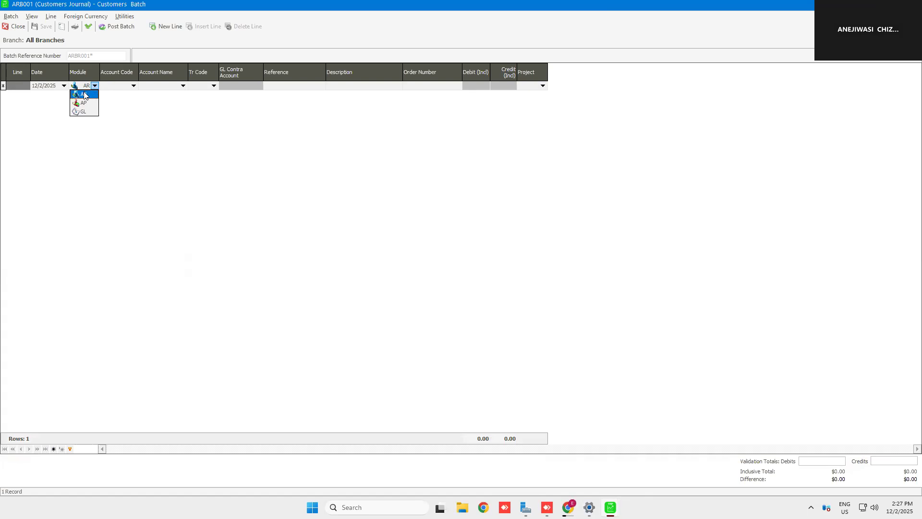
click(84, 95)
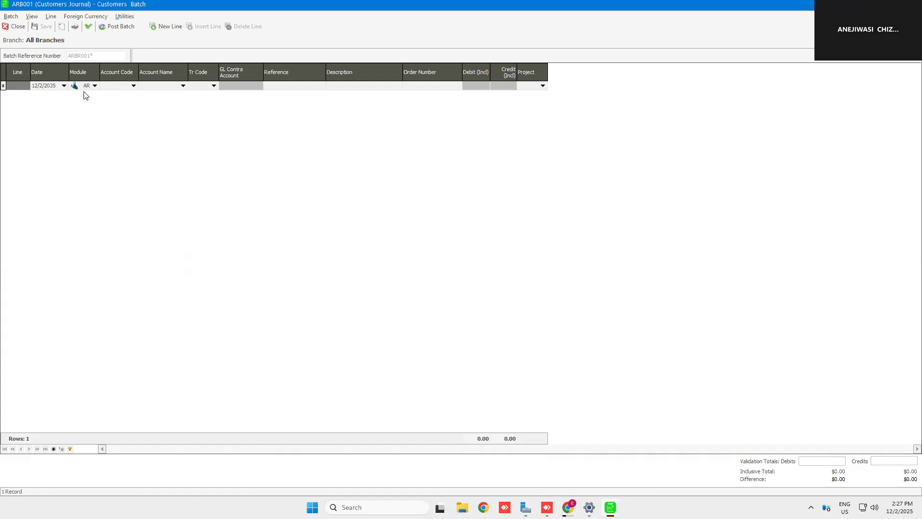
click(134, 86)
key(Down)
key(Down)
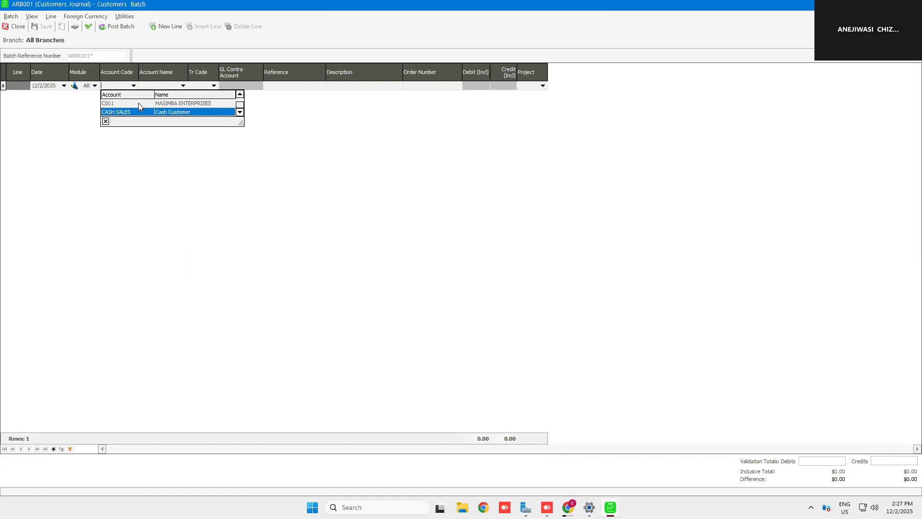
click(138, 103)
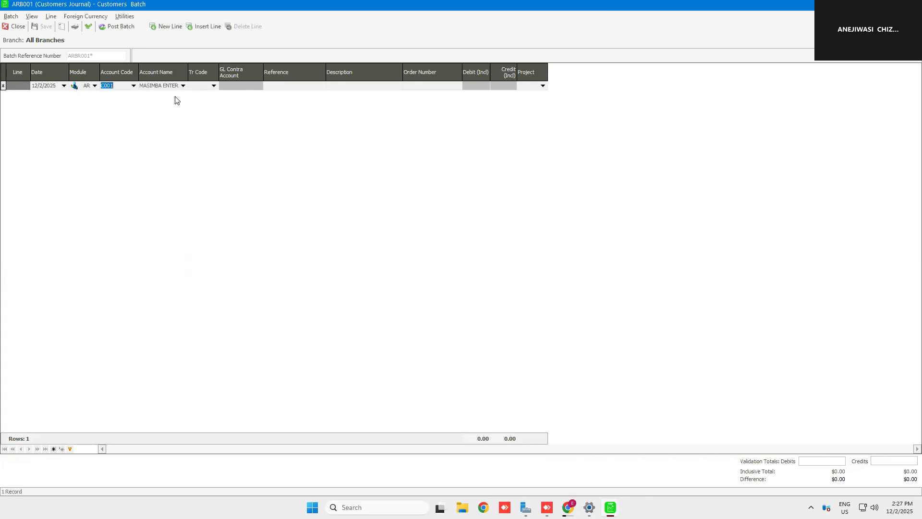
- Set the line's transaction code to IN (Invoice) and its GL contra account to 1000 Sales
click(213, 86)
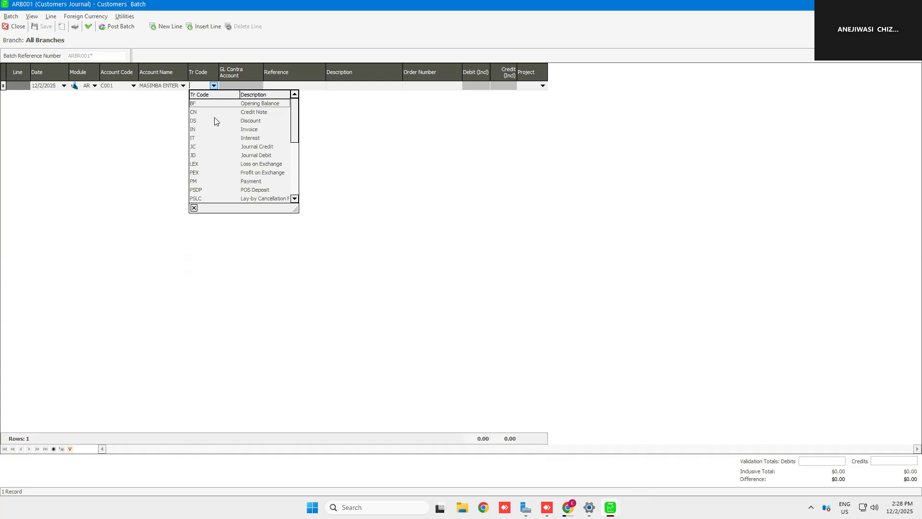
click(255, 131)
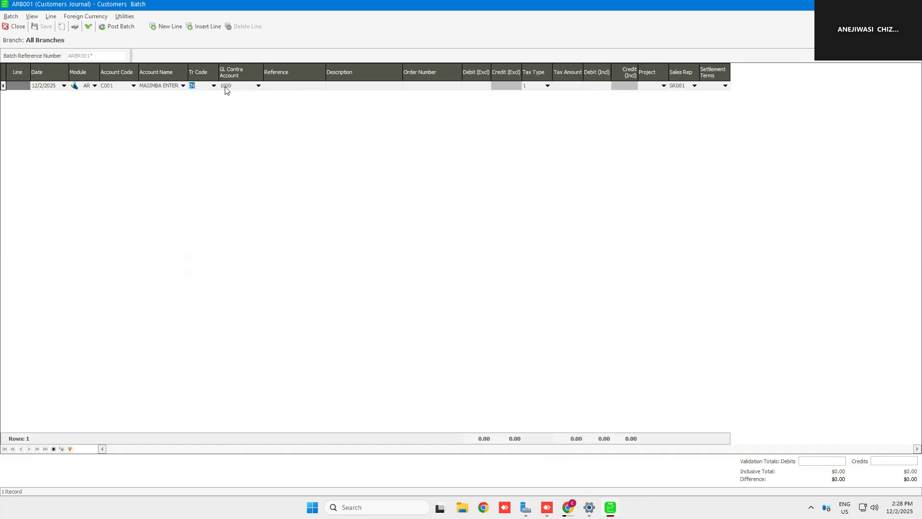
click(258, 86)
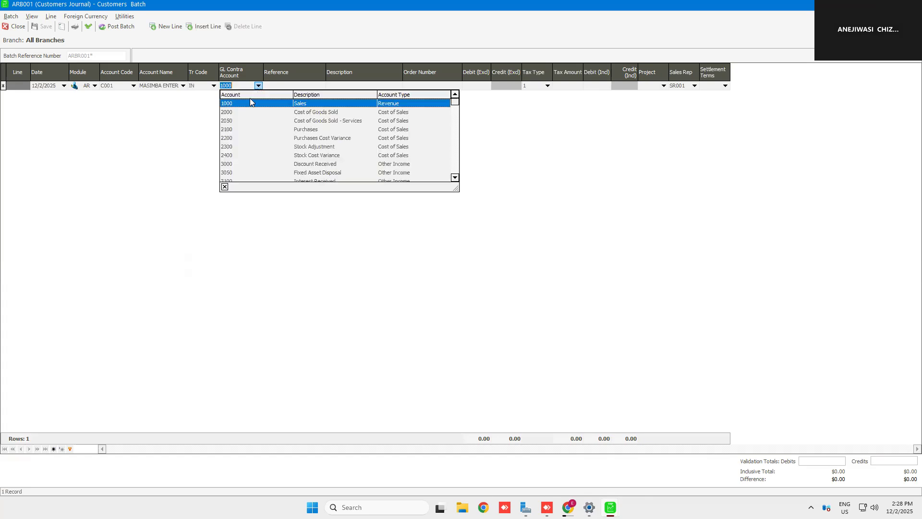
click(248, 104)
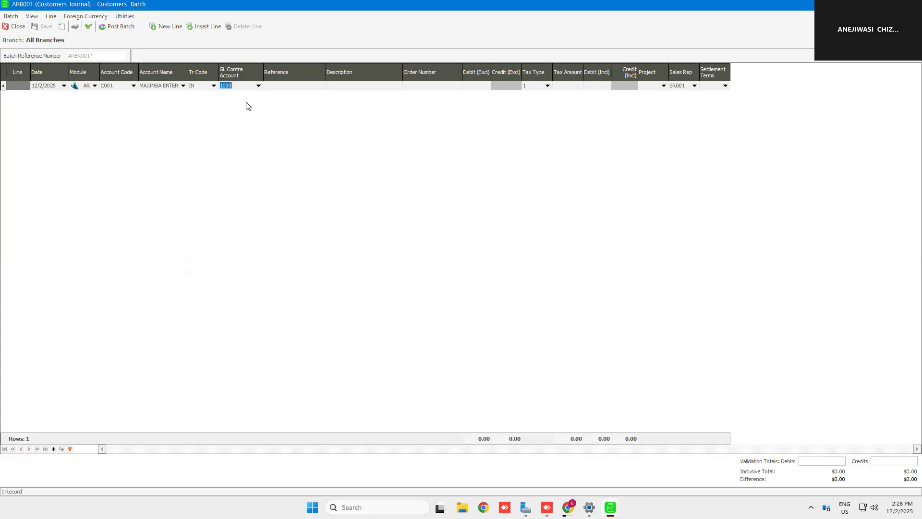
- Enter reference INV4512 and description "Sales of propshaft" on the line, leaving the order number blank
click(285, 87)
text(INV4512)
key(Tab)
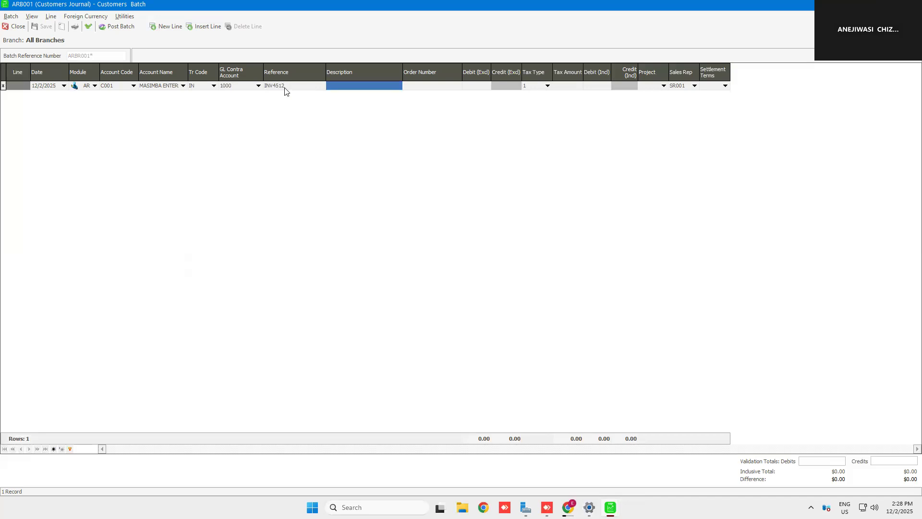
text(Sale)
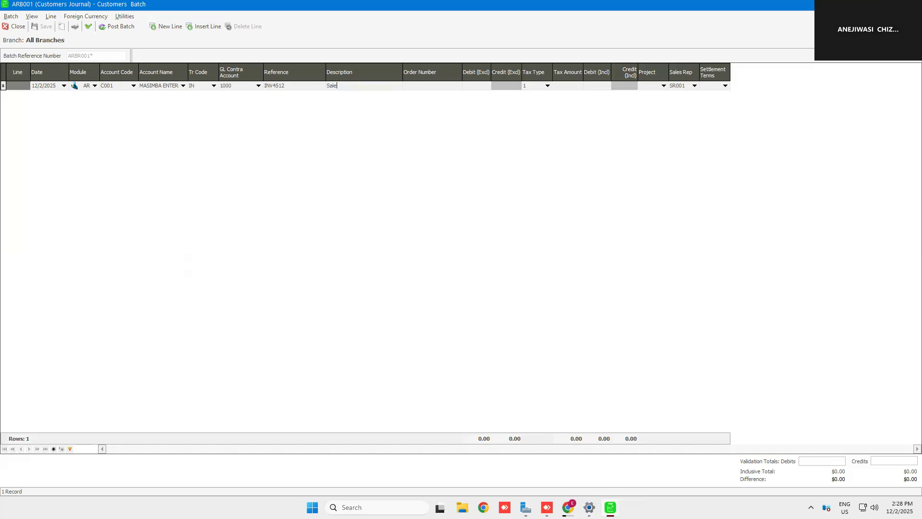
text(s of propshaft)
key(Tab)
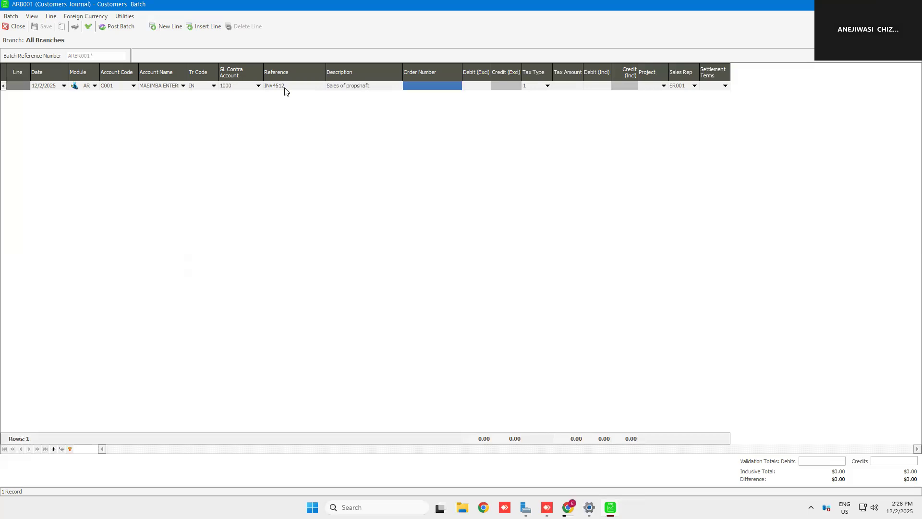
key(Tab)
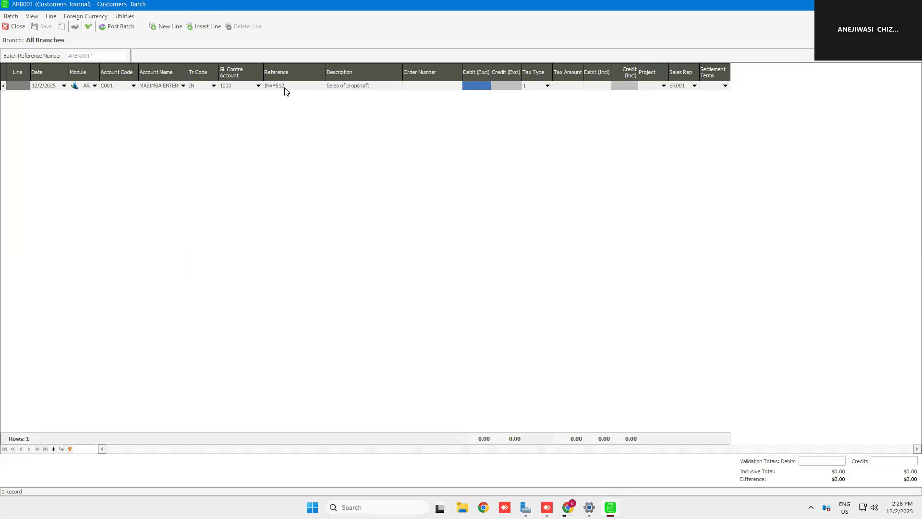
- Enter an exclusive debit of 1,200 and complete the line with the default tax type and sales rep
text(1,200)
key(Tab)
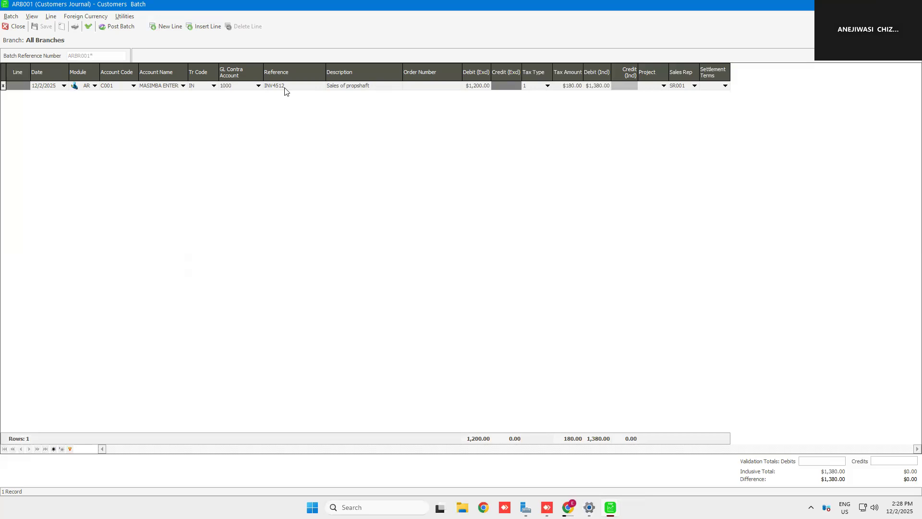
key(Tab)
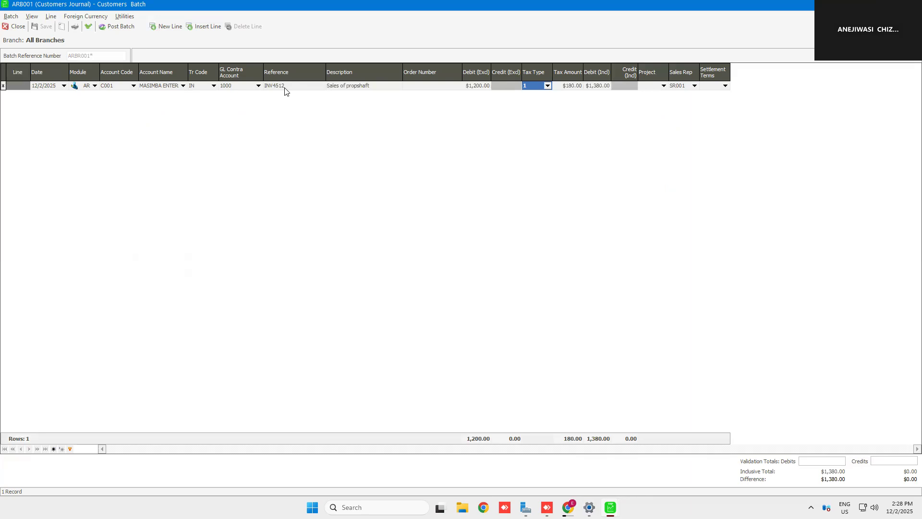
key(Tab)
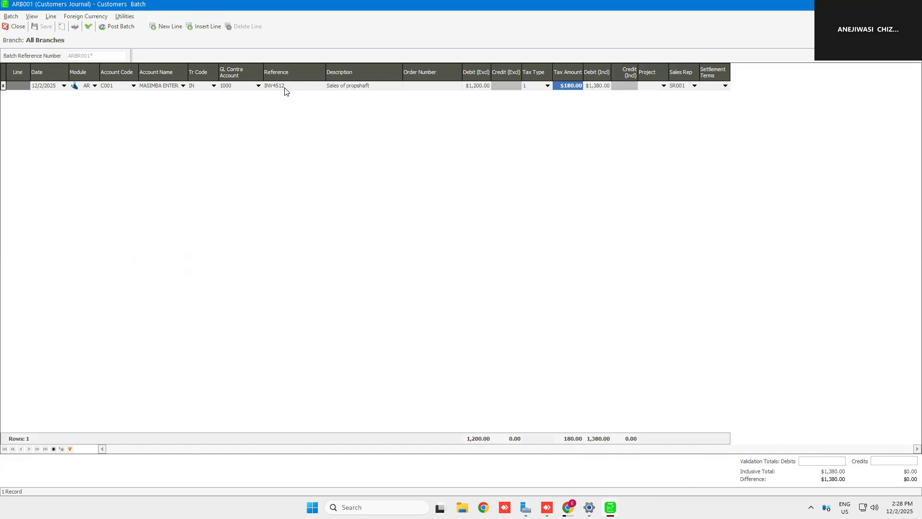
key(Tab)
key(Tab)
key(Tab)
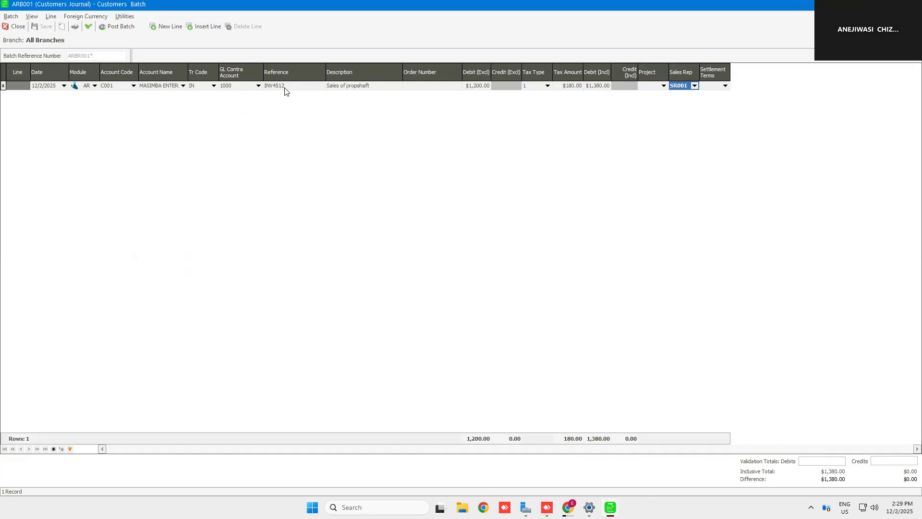
key(Tab)
key(Tab)
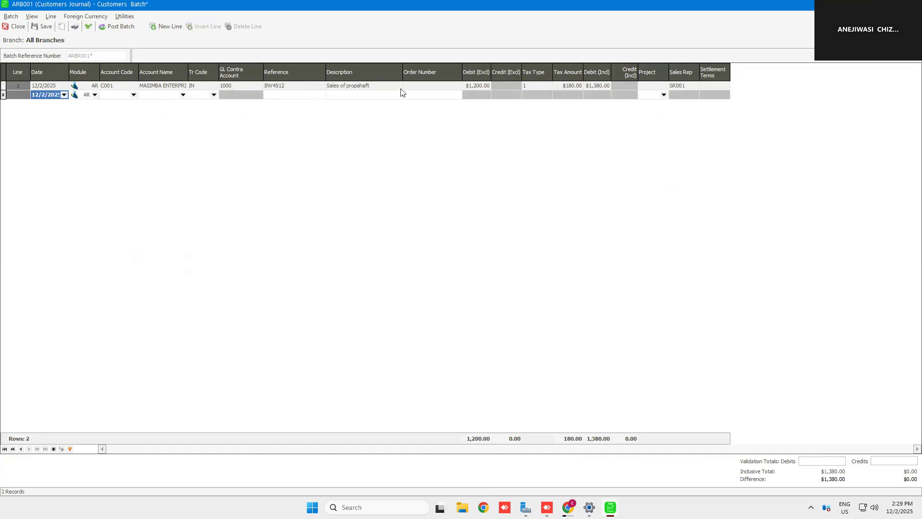
- Assign project HC to the propshaft line, check the available settlement terms and leave them blank
click(665, 87)
click(666, 87)
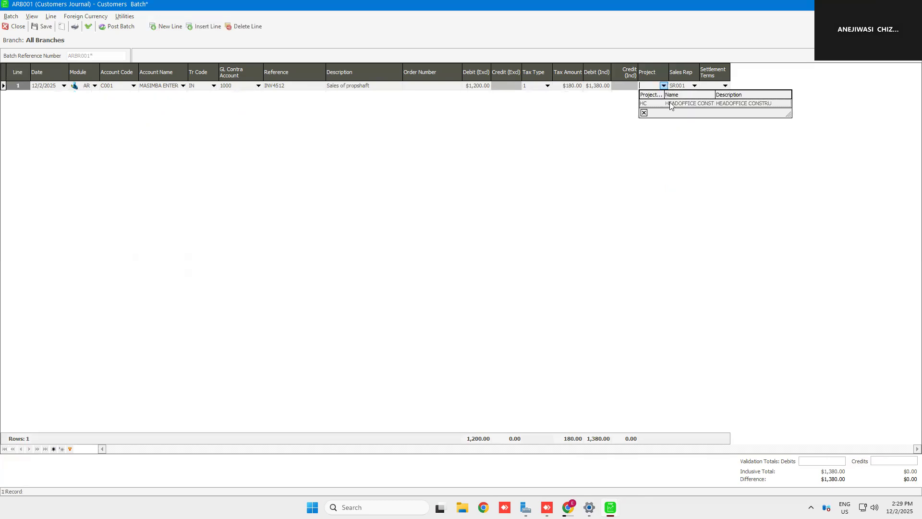
click(672, 104)
key(Tab)
click(726, 87)
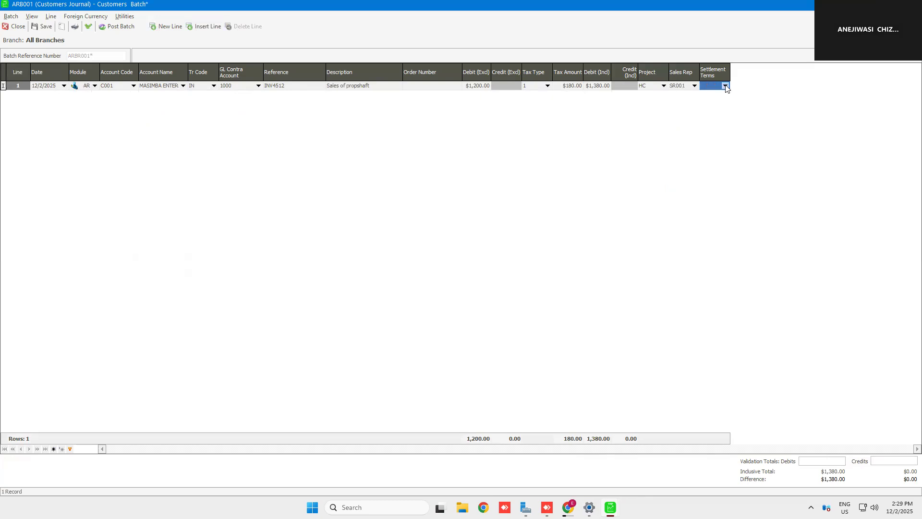
click(726, 87)
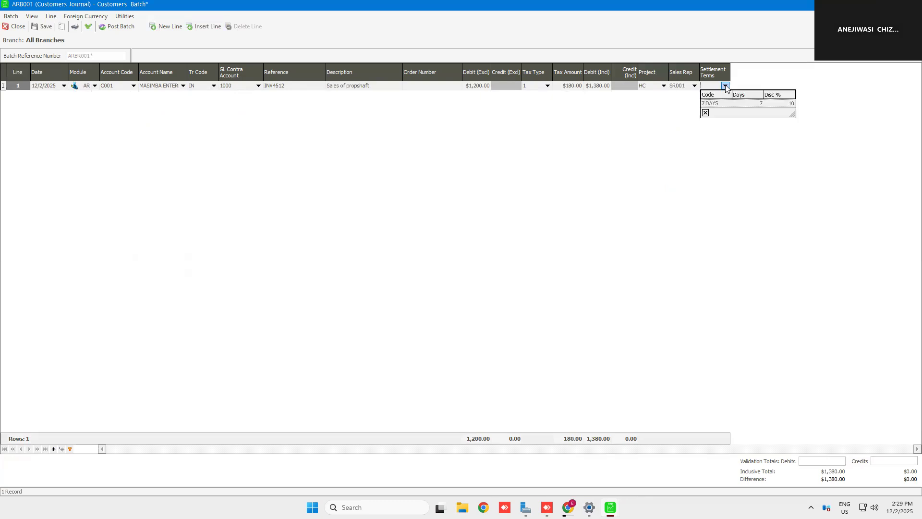
click(630, 160)
key(Tab)
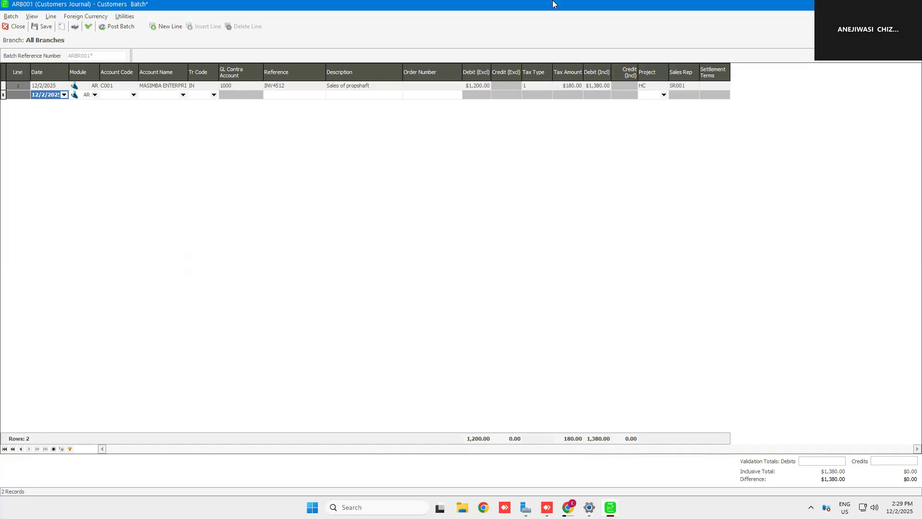
- Validate the customers batch and post it without printing the batch file
click(87, 29)
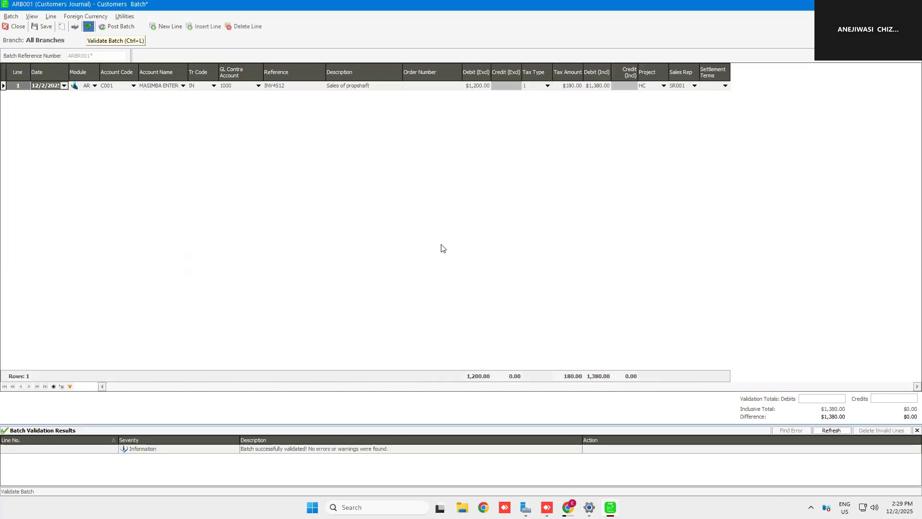
click(116, 28)
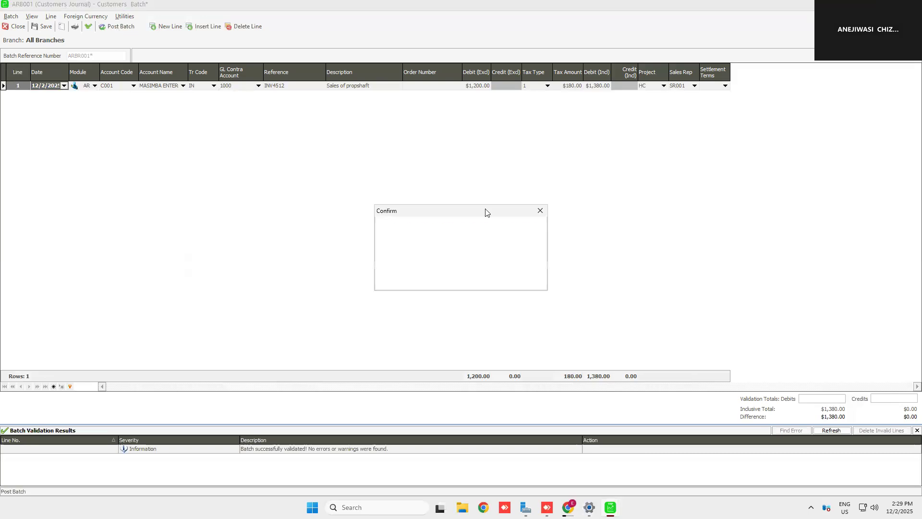
click(483, 281)
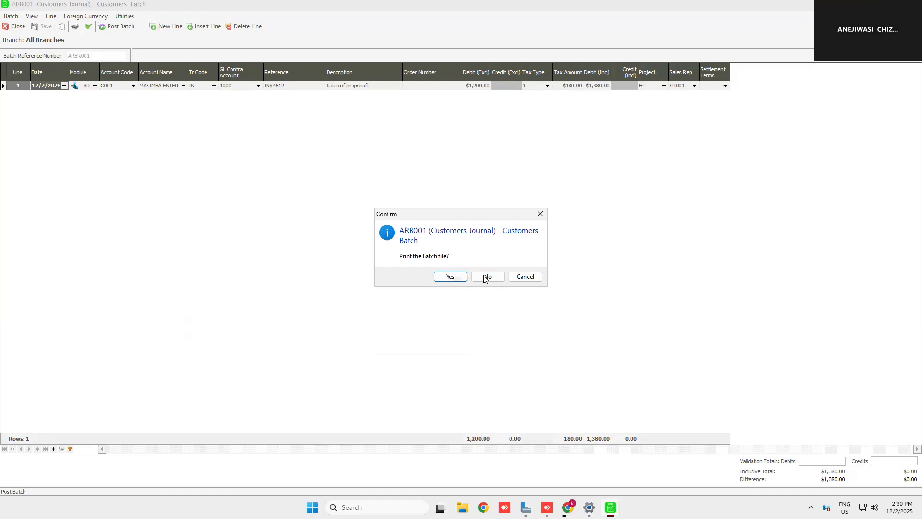
click(486, 277)
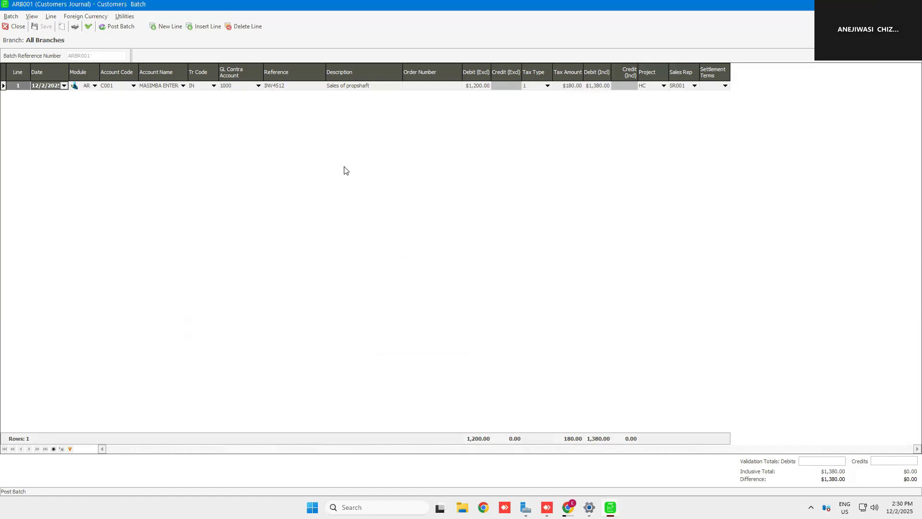
click(488, 277)
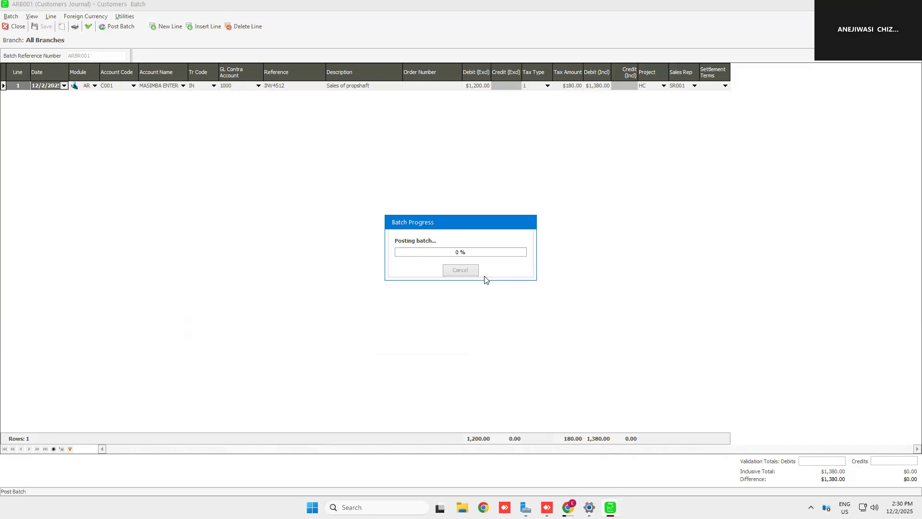
click(537, 273)
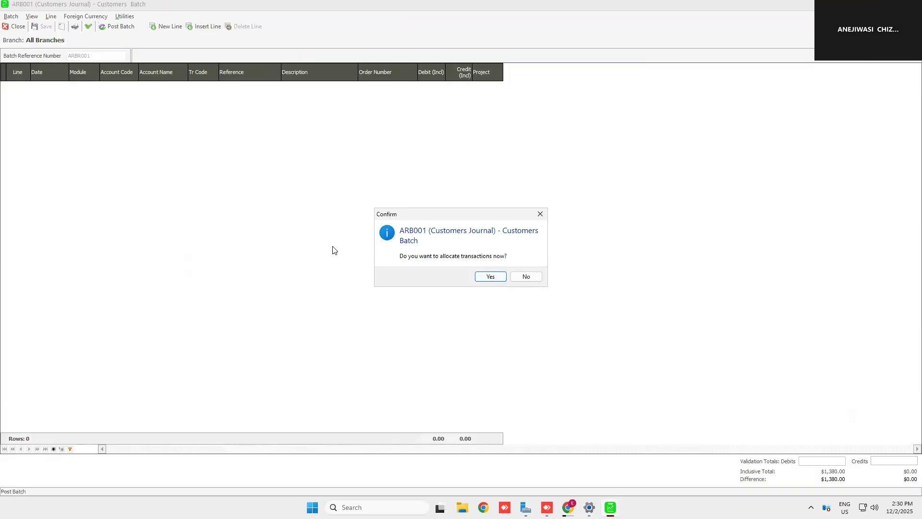
- Allocate all open MASIMBA ENTERPRISES transactions after posting, save the allocation and close the Allocations window
click(485, 279)
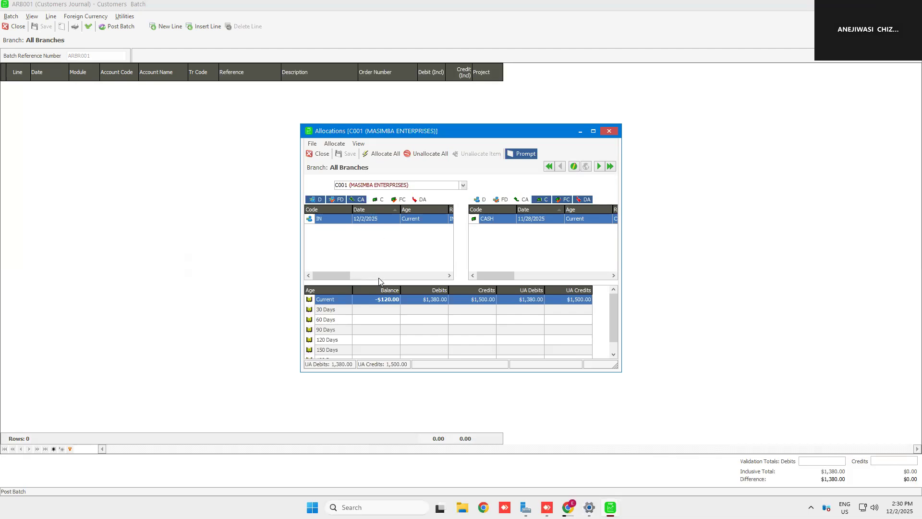
click(449, 275)
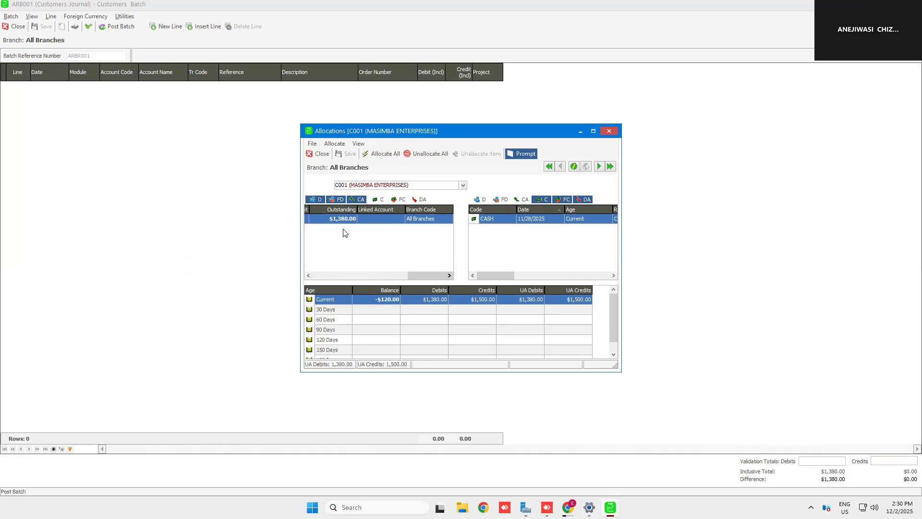
click(614, 276)
click(614, 276)
click(614, 276)
click(614, 275)
click(614, 276)
click(614, 276)
click(615, 275)
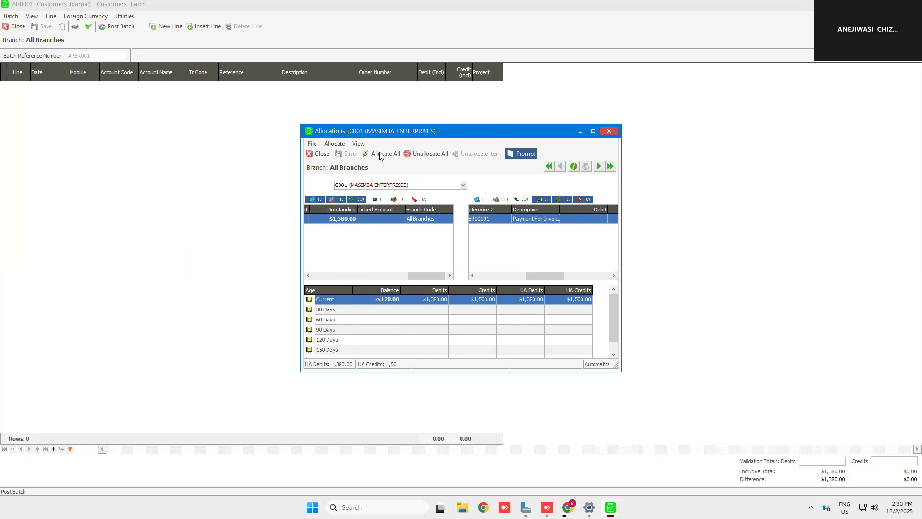
click(380, 154)
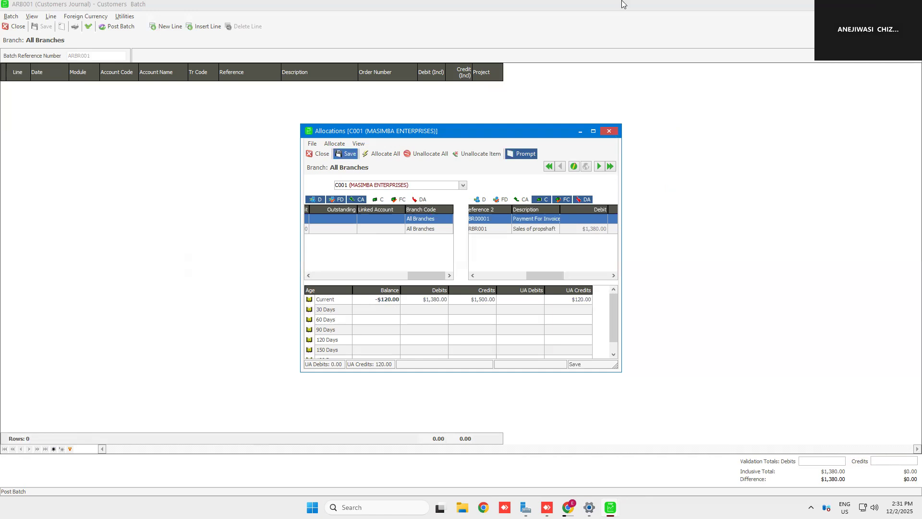
mouse_move(557, 7)
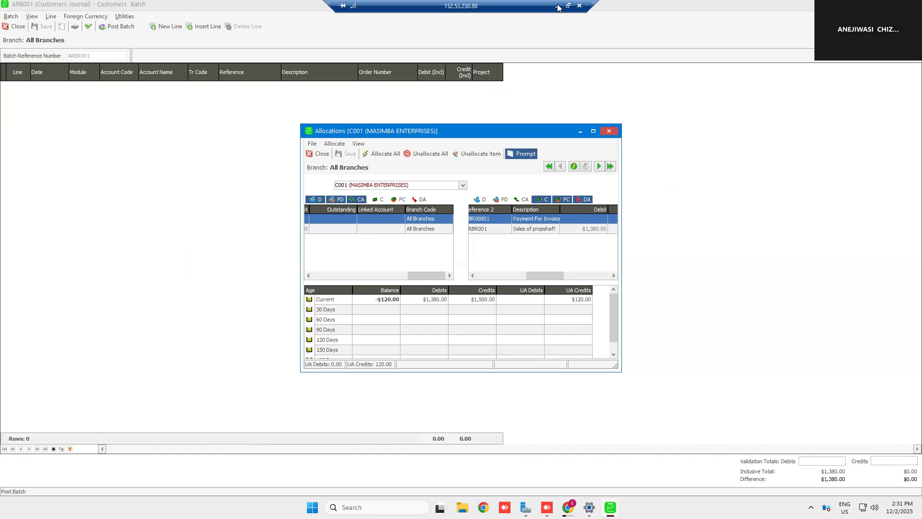
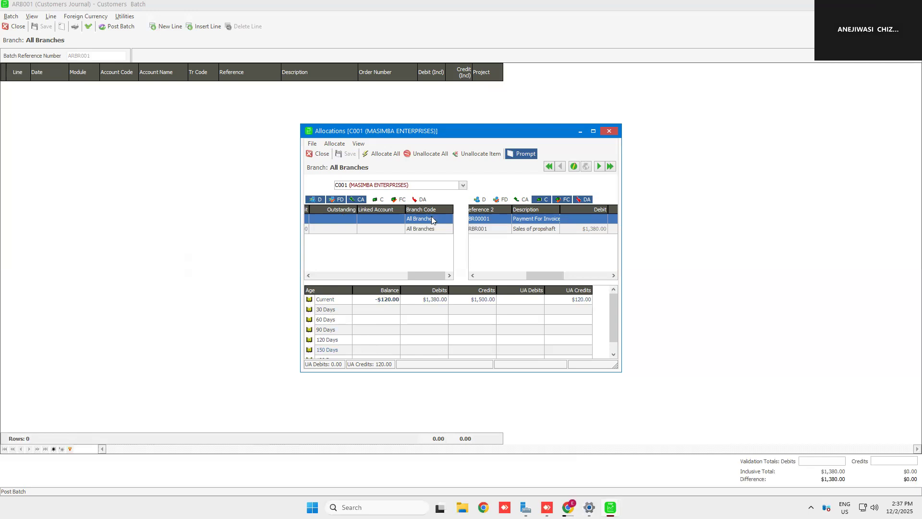
click(321, 154)
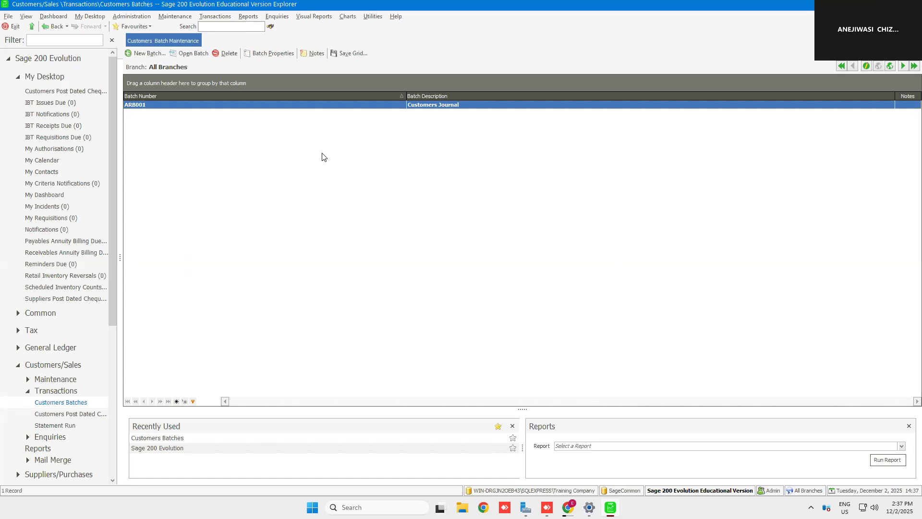
click(209, 19)
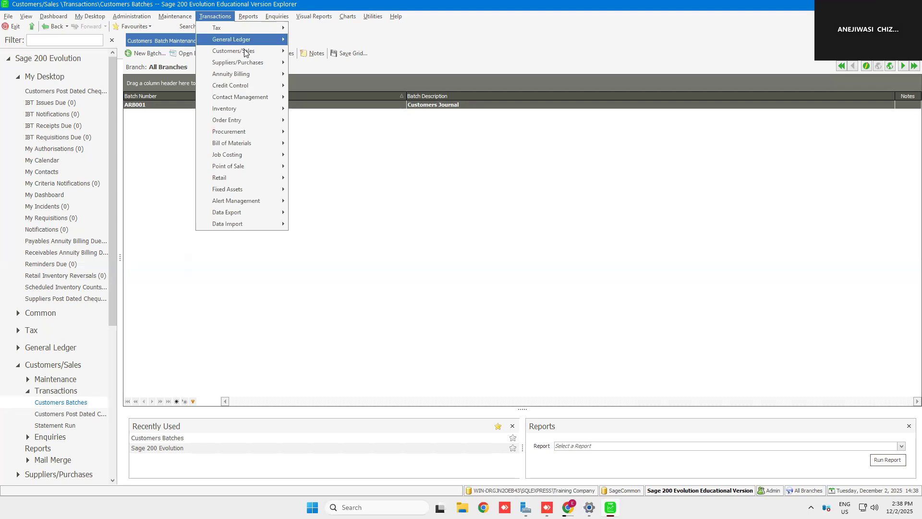
mouse_move(246, 53)
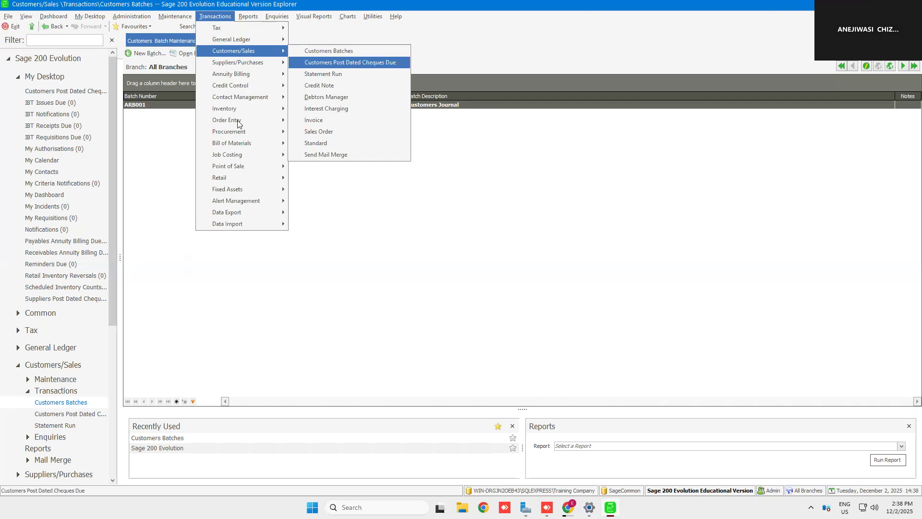
mouse_move(237, 124)
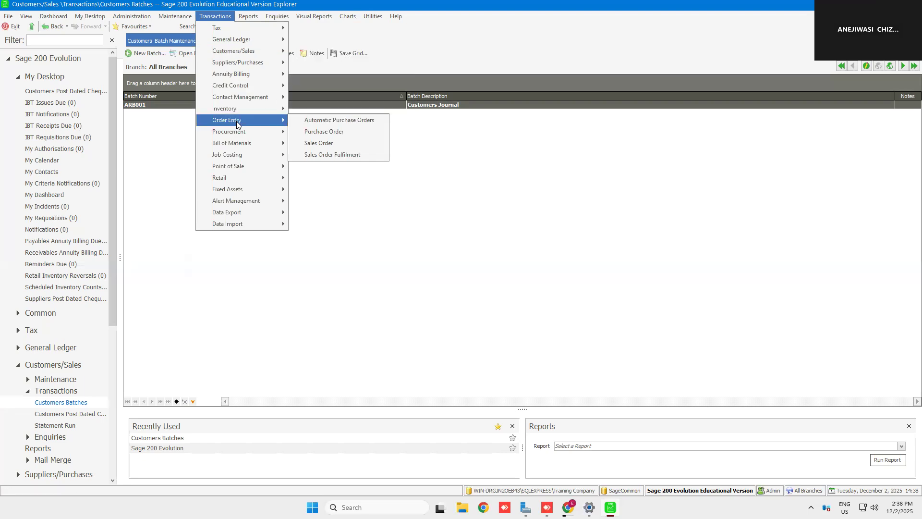
click(326, 143)
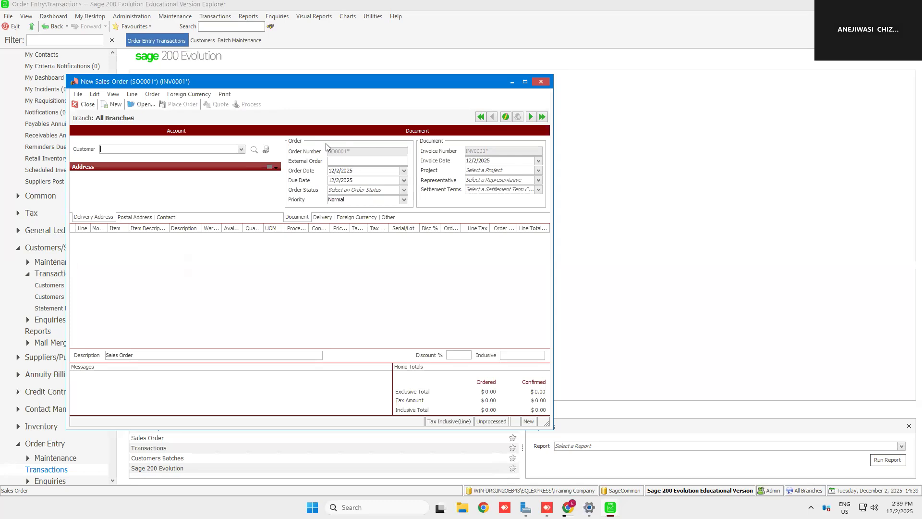
click(542, 82)
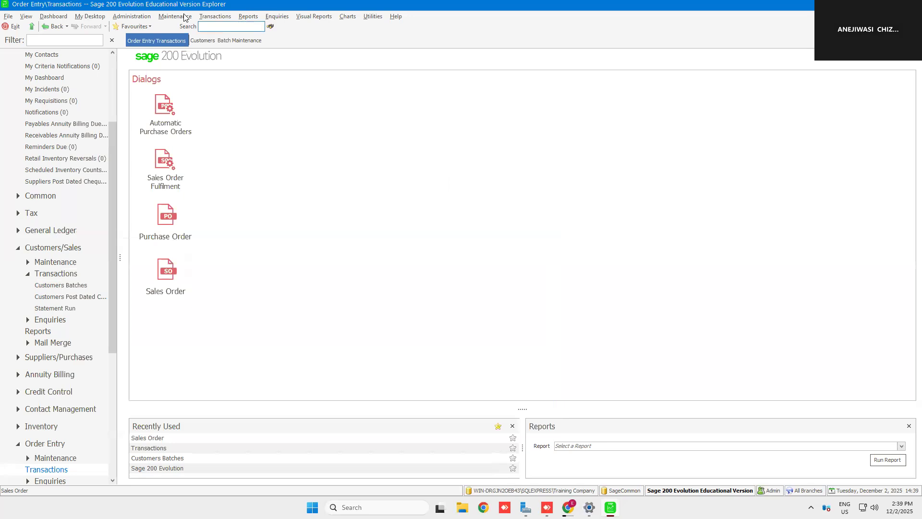
click(214, 16)
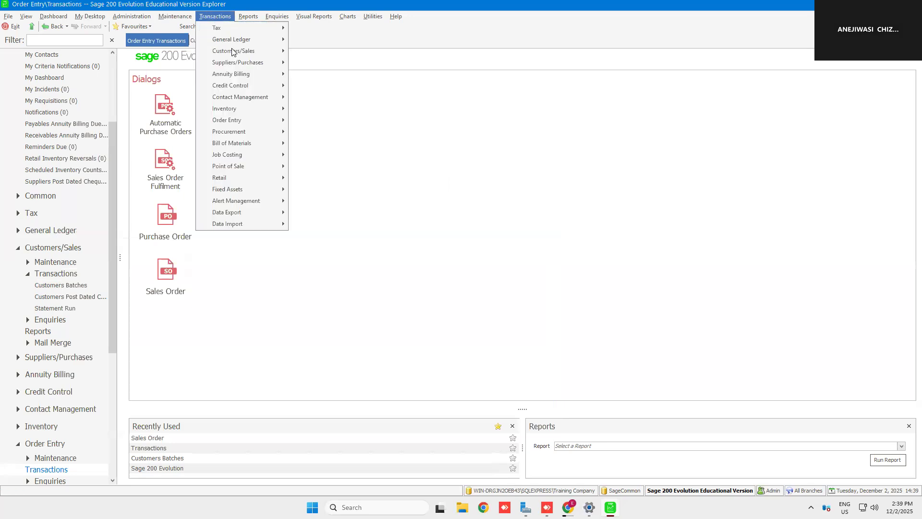
mouse_move(234, 52)
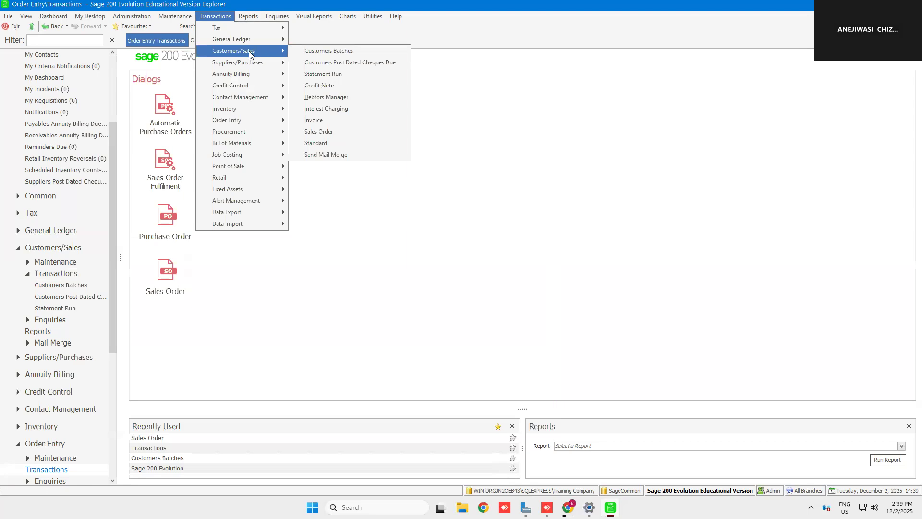
mouse_move(237, 123)
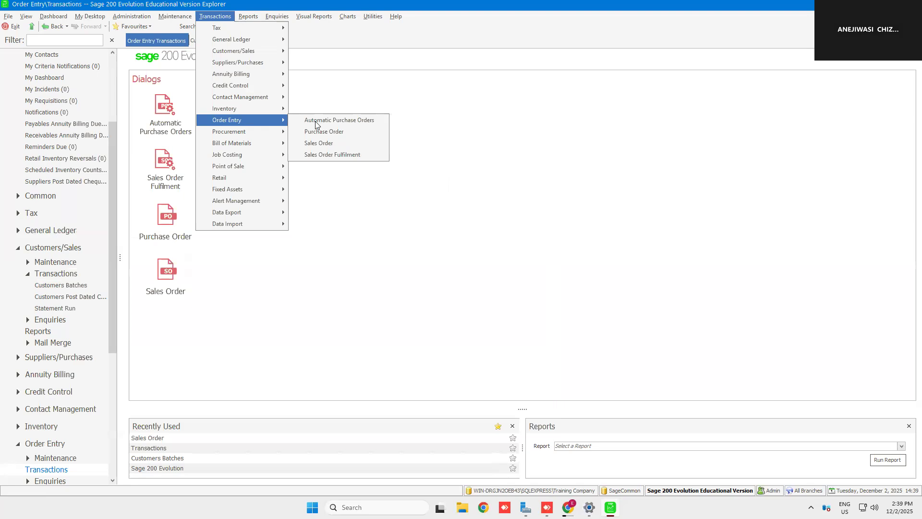
click(318, 143)
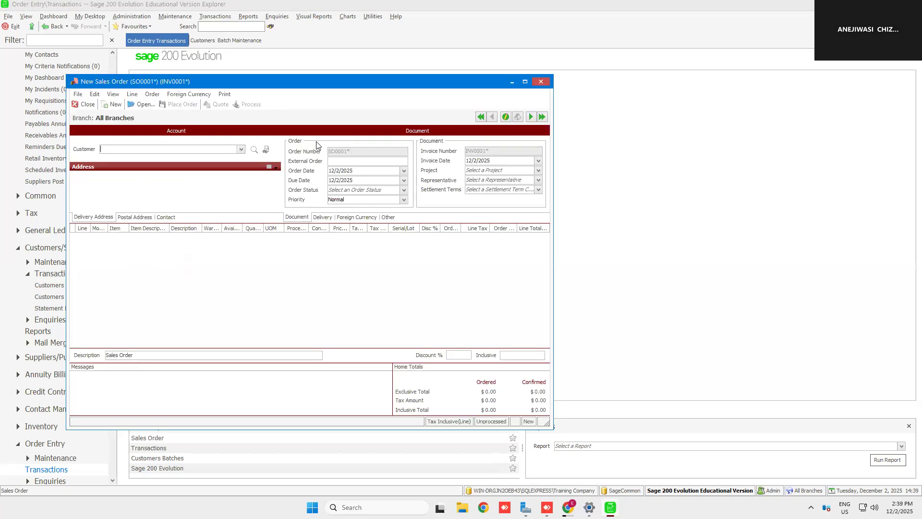
click(542, 82)
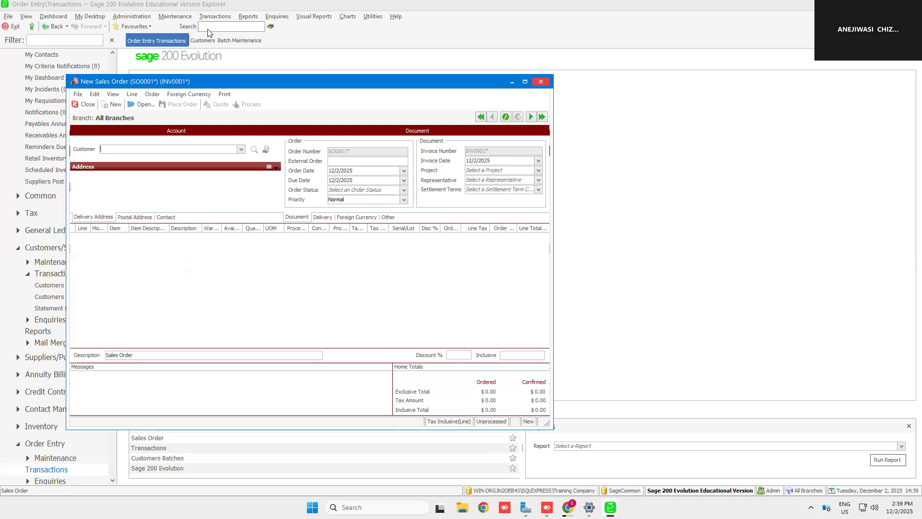
- Create a new sales order from Order Entry with MASIMBA ENTERPRISES as the customer
click(213, 17)
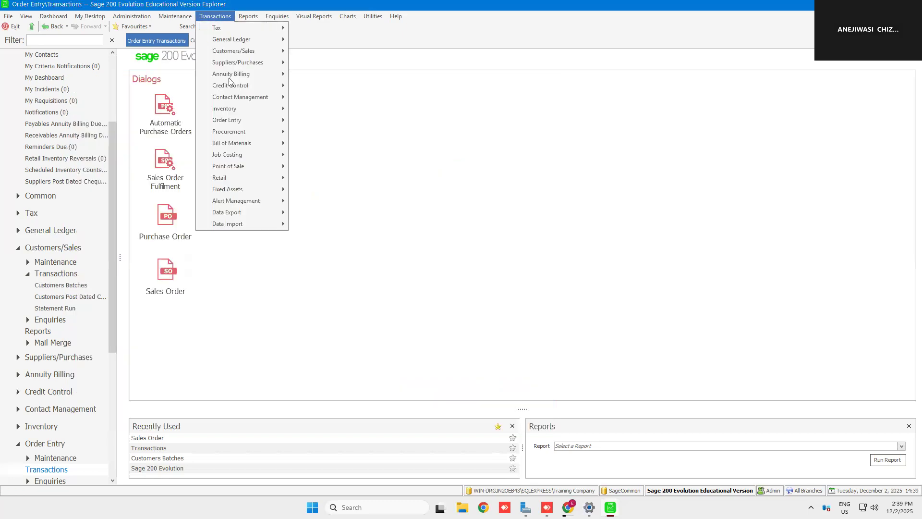
mouse_move(236, 109)
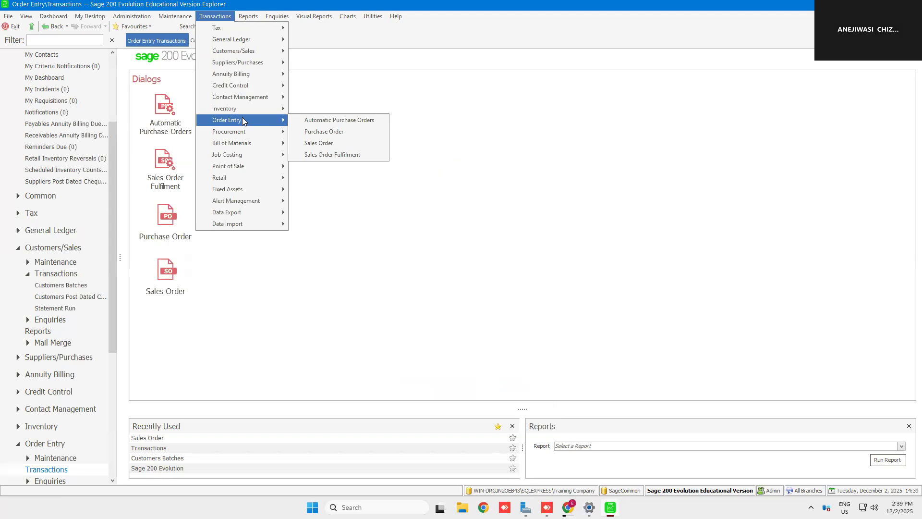
click(319, 143)
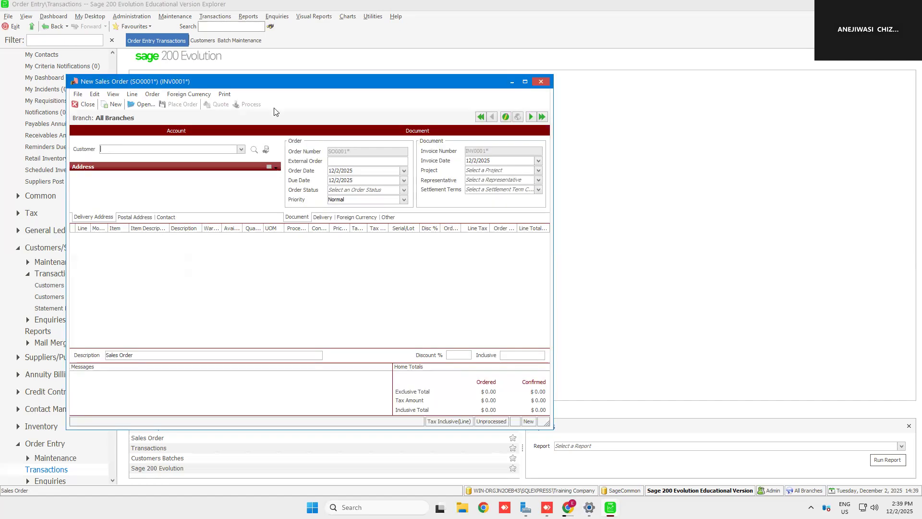
drag(340, 81, 355, 172)
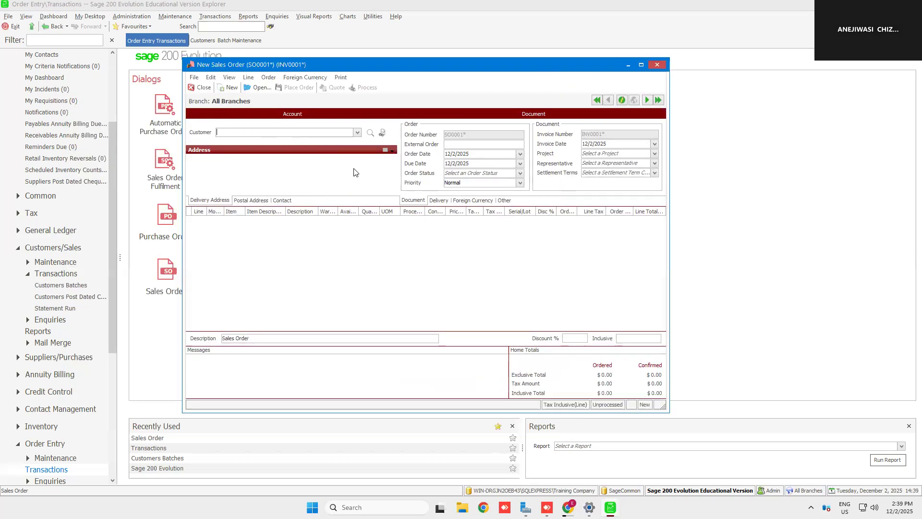
click(357, 132)
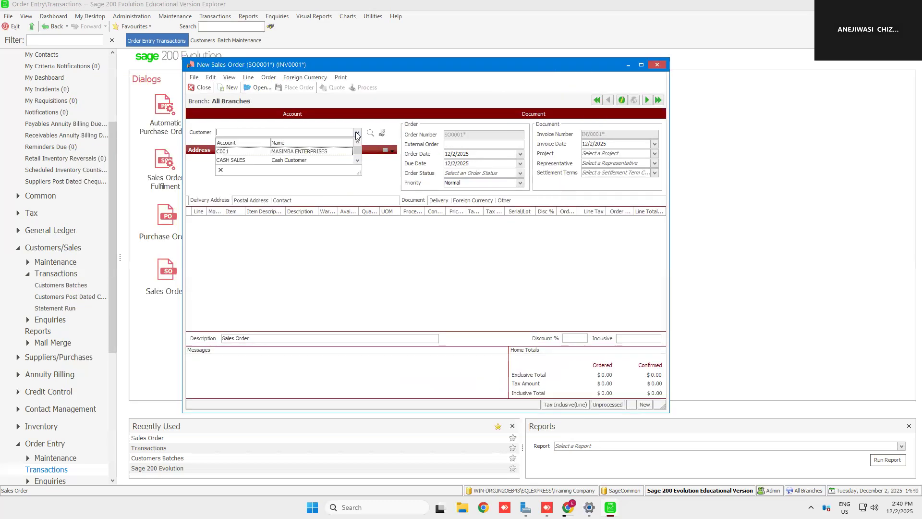
click(298, 152)
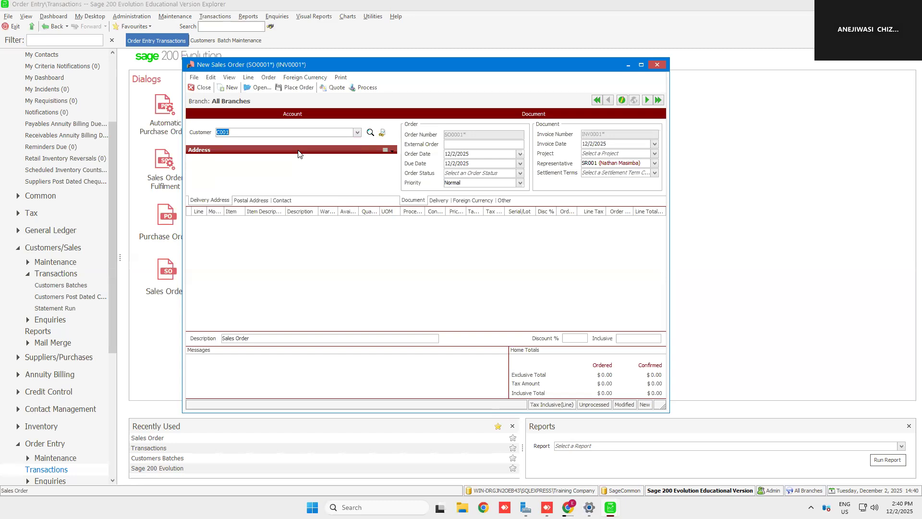
- Add a line to the sales order for the stock item 500G BOOMPASTE
click(270, 233)
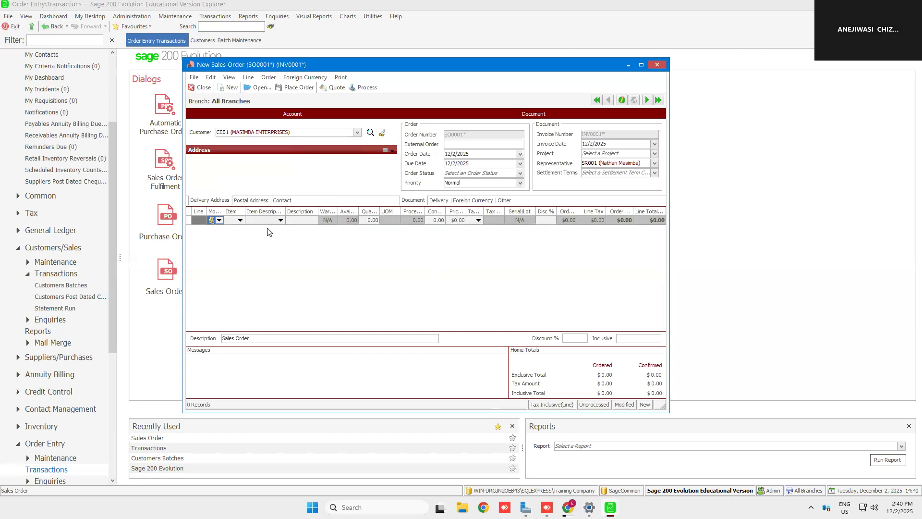
click(241, 220)
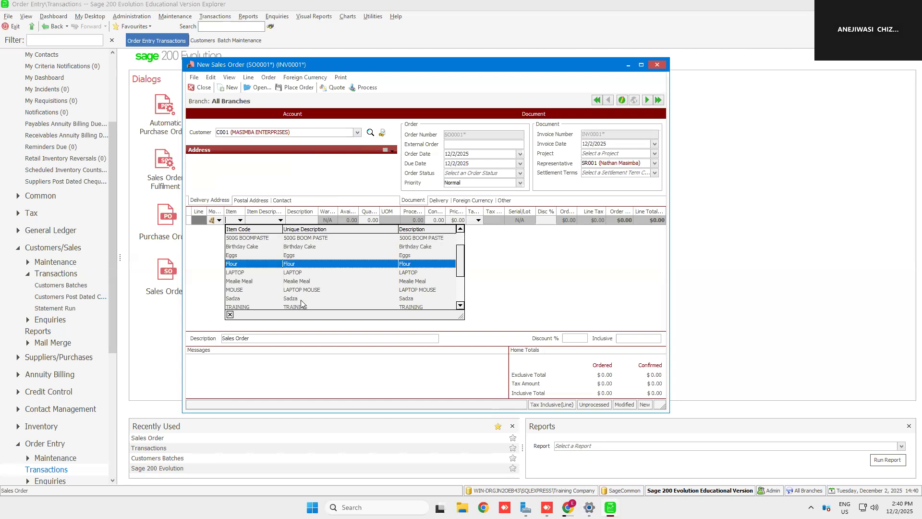
scroll(302, 308, down, 2)
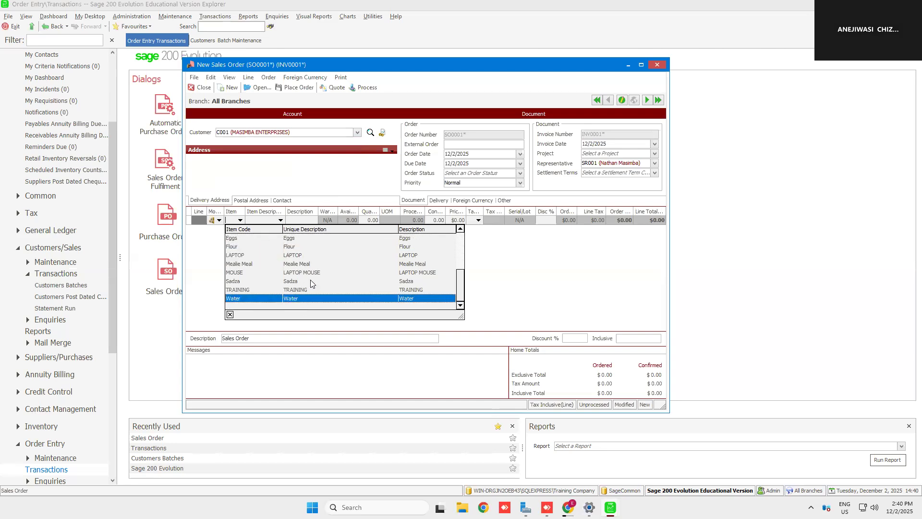
scroll(312, 271, up, 2)
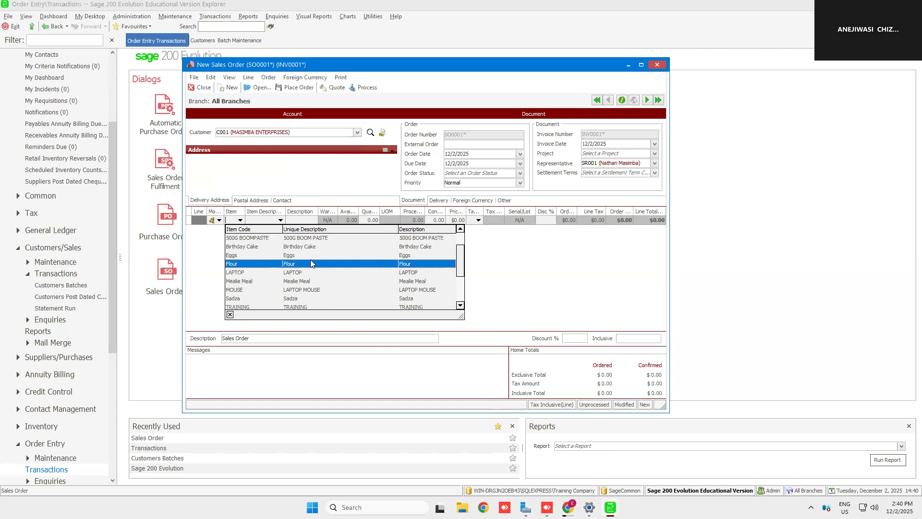
click(309, 238)
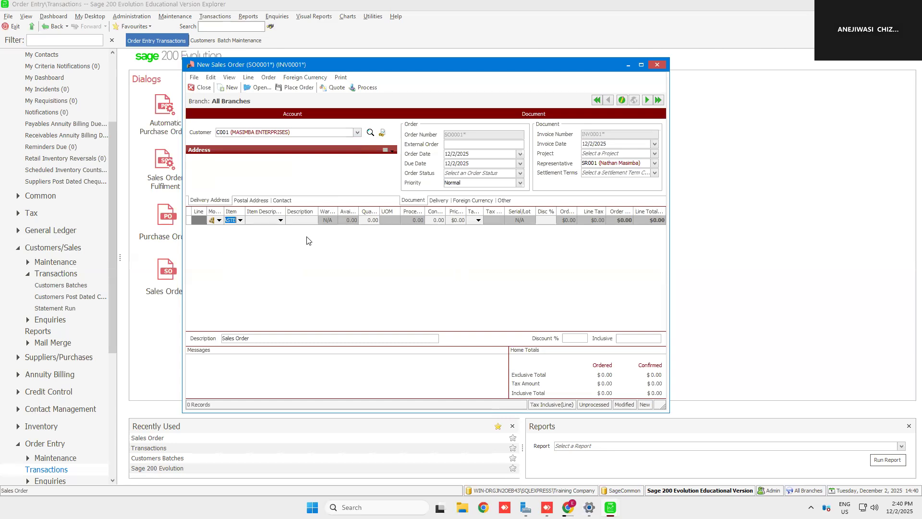
click(307, 221)
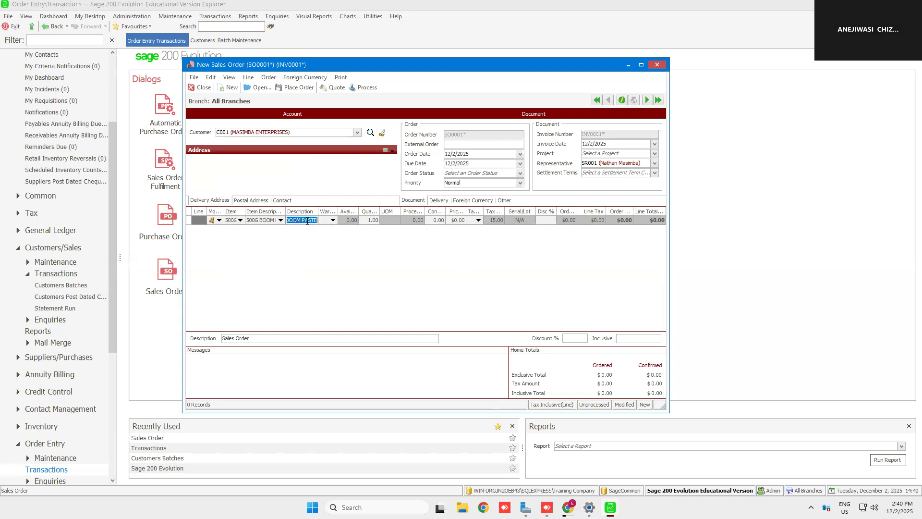
- Set the 500G BOOMPASTE line's warehouse to Mstr and close the sales order without saving it
click(333, 221)
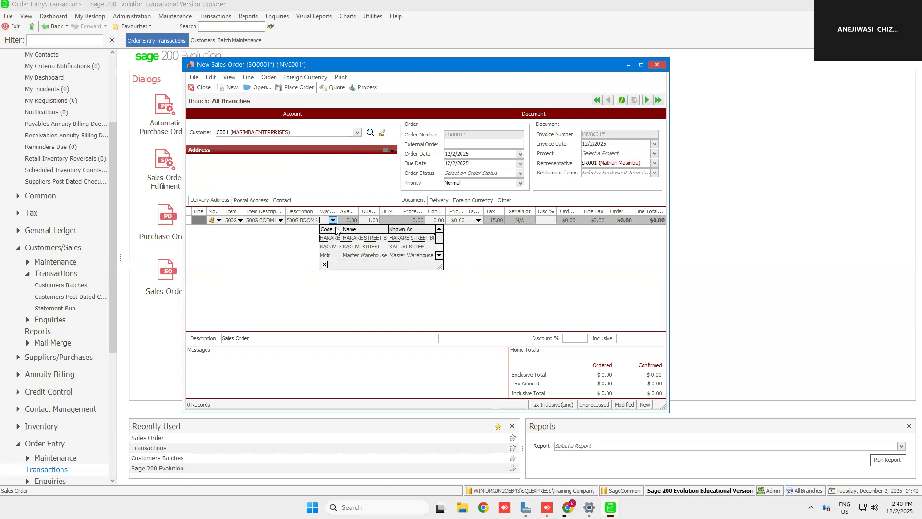
click(337, 255)
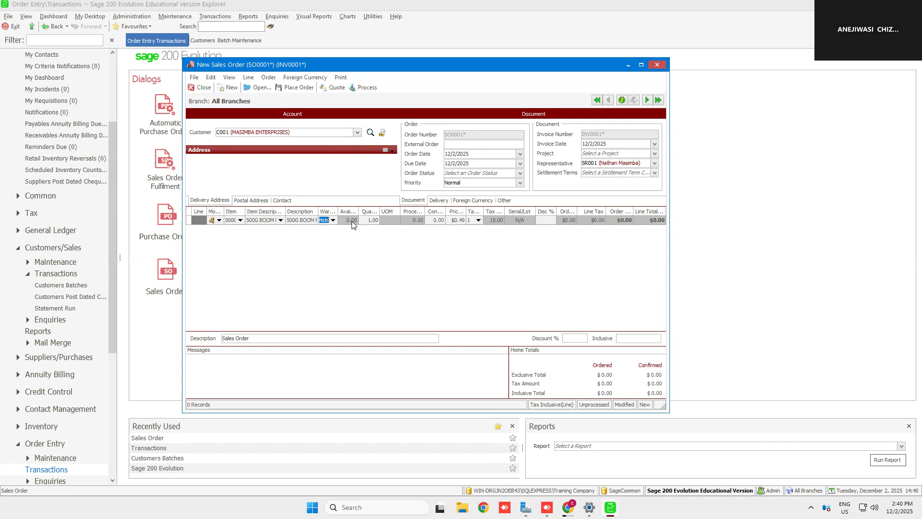
click(658, 64)
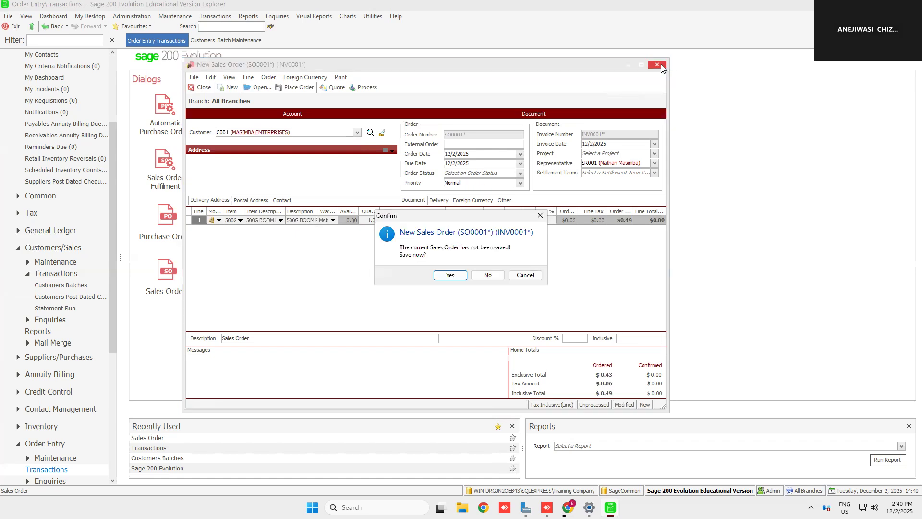
click(487, 275)
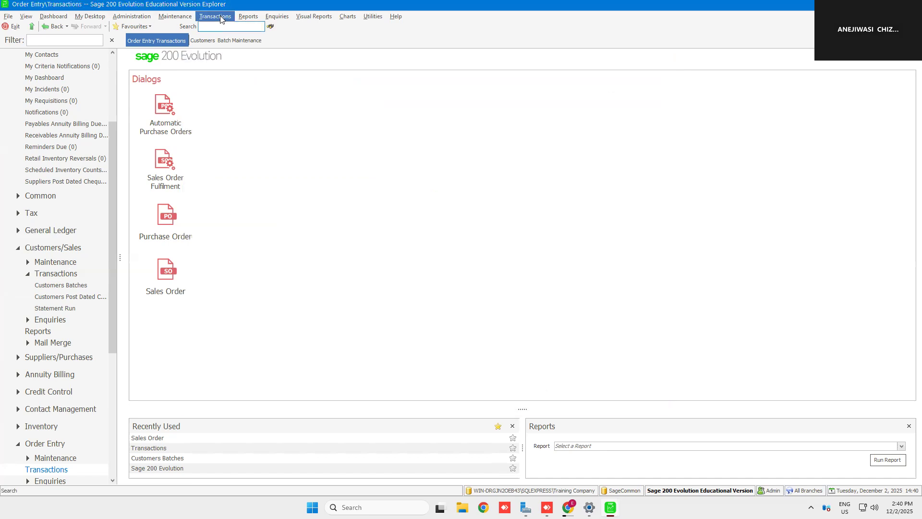
- Try to create a goods received voucher for the supplier Nationa Foods Ltd, cancelling the account prompts
click(221, 17)
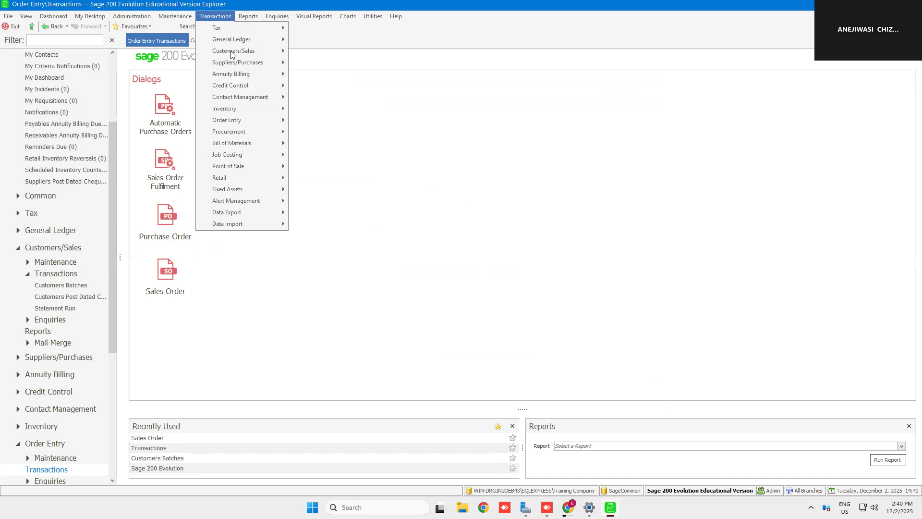
mouse_move(231, 55)
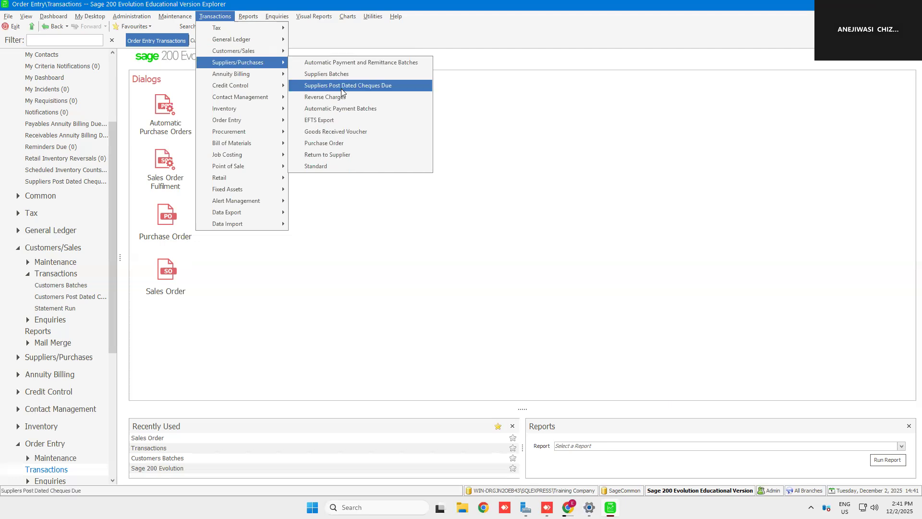
click(342, 132)
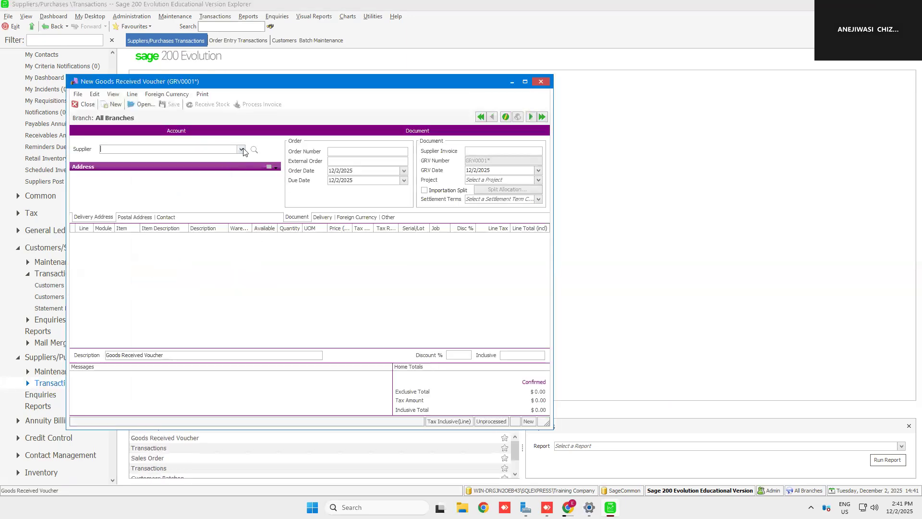
click(241, 150)
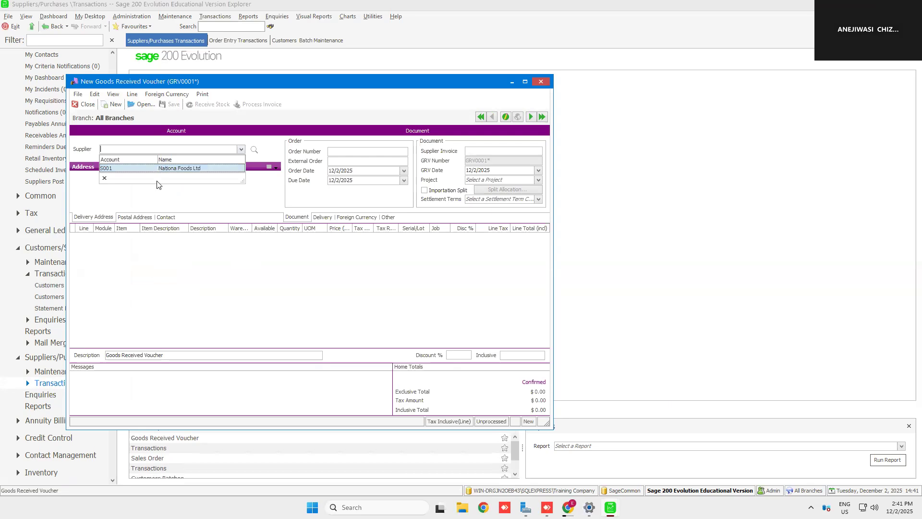
click(161, 169)
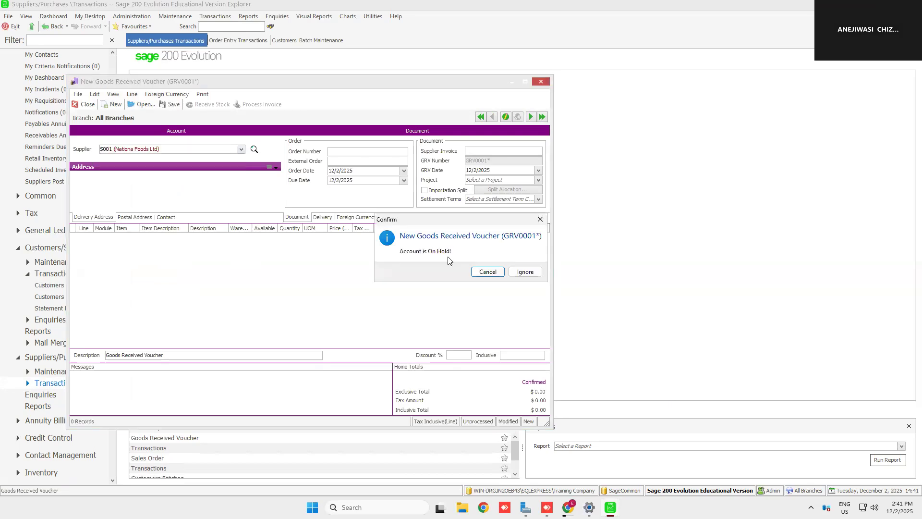
click(488, 271)
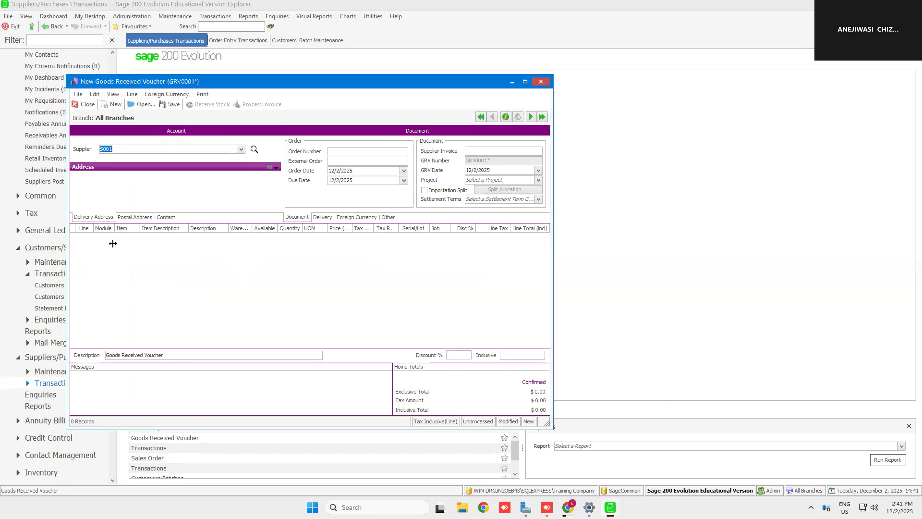
click(130, 244)
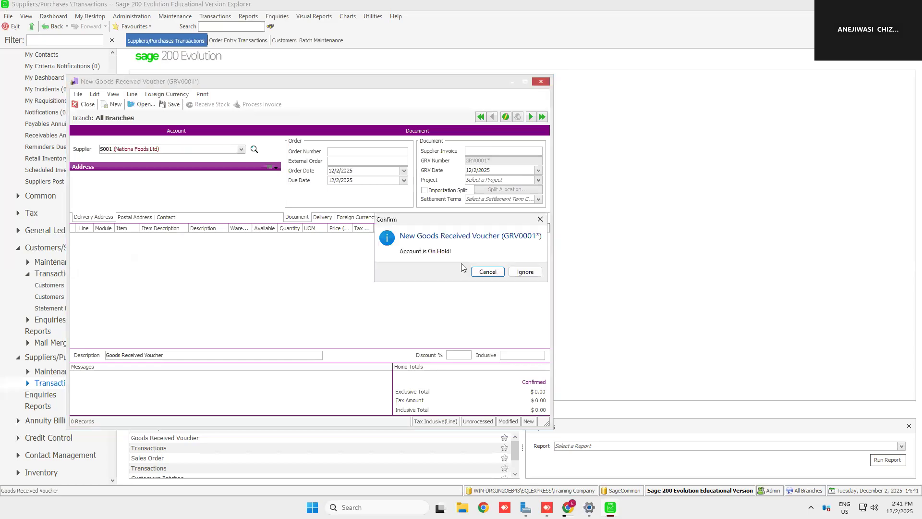
click(487, 272)
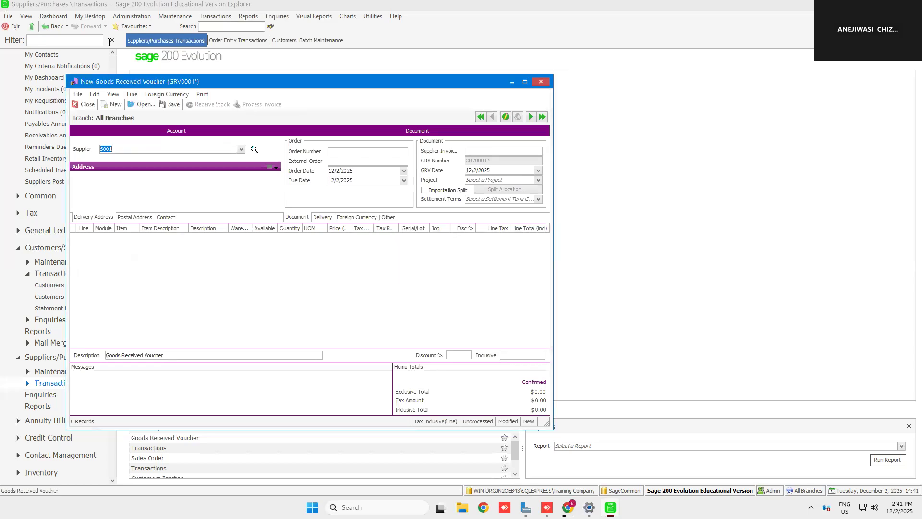
- Take the supplier Nationa Foods Ltd off hold in its supplier record and save the change
click(178, 18)
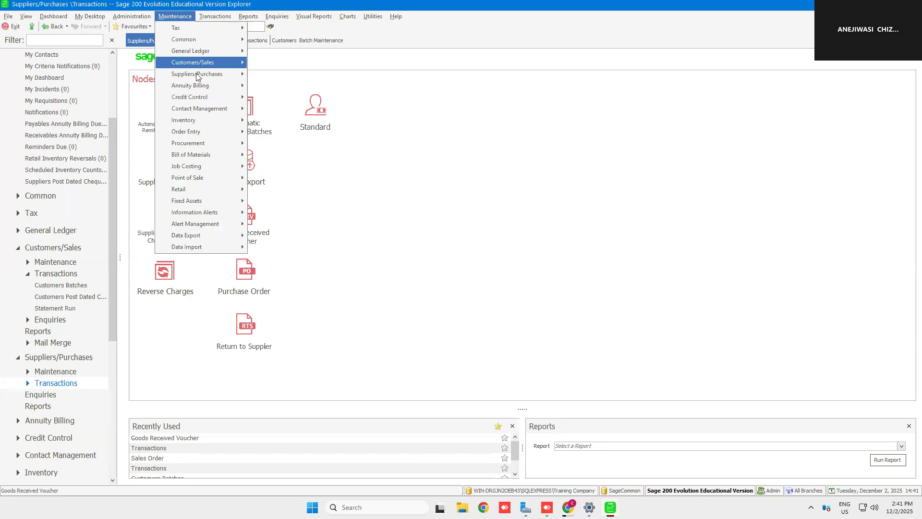
mouse_move(196, 76)
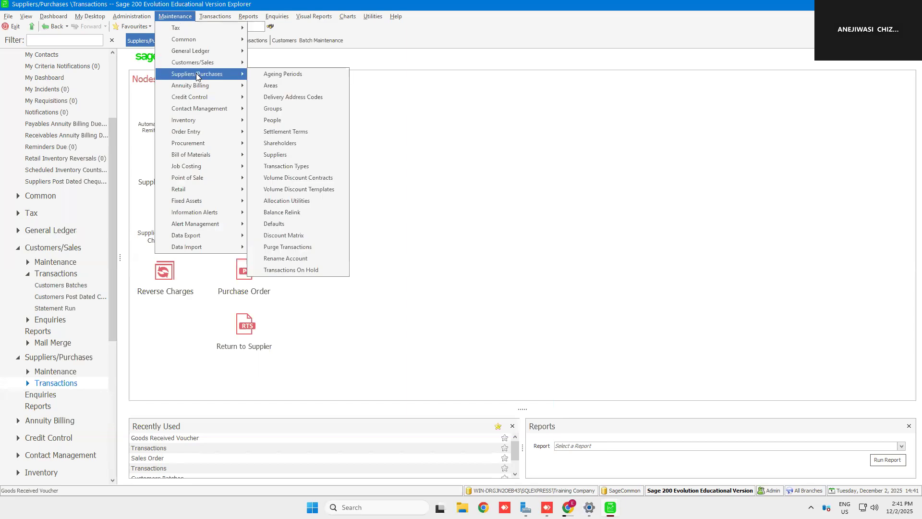
click(277, 155)
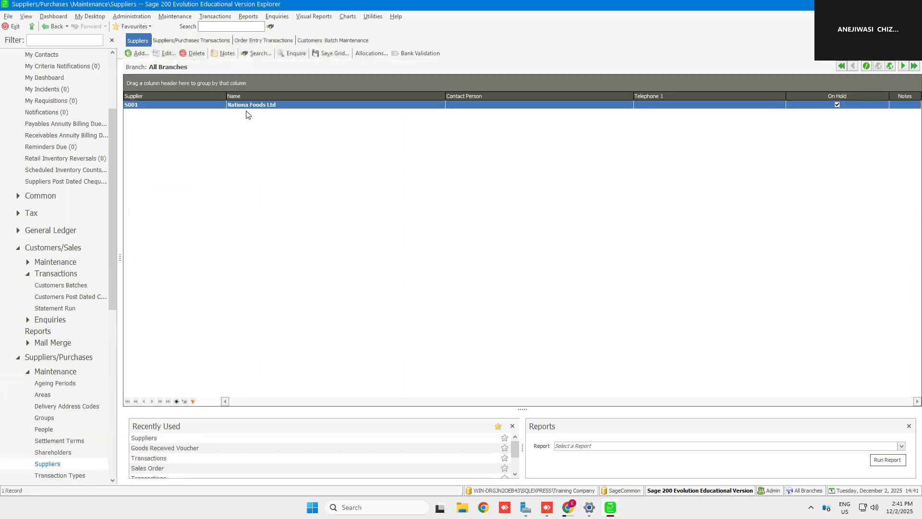
double_click(246, 107)
click(564, 140)
click(571, 391)
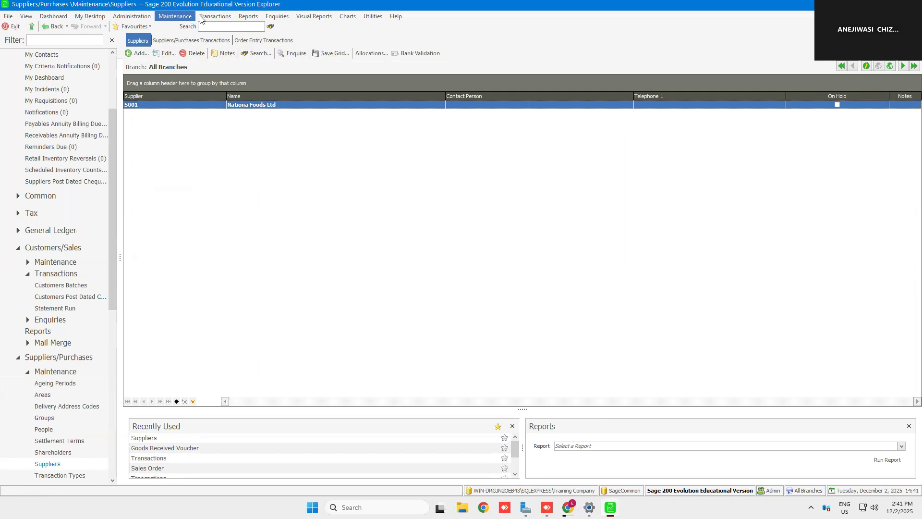
- Create a new goods received voucher with Nationa Foods Ltd (S001) as the supplier
click(218, 18)
click(219, 19)
click(219, 19)
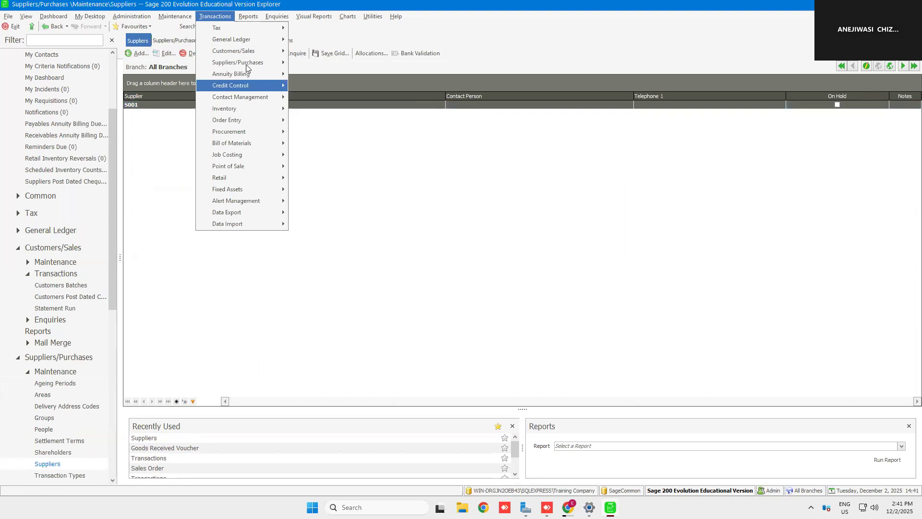
mouse_move(250, 63)
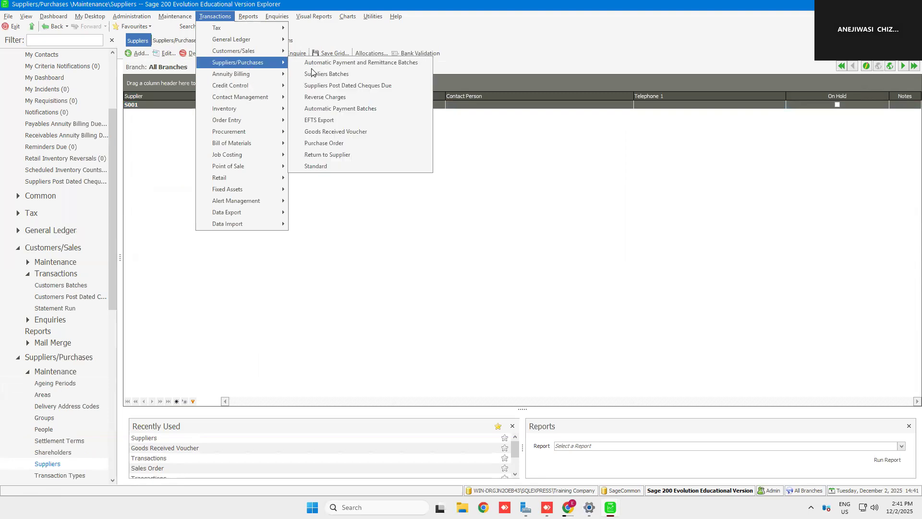
click(333, 131)
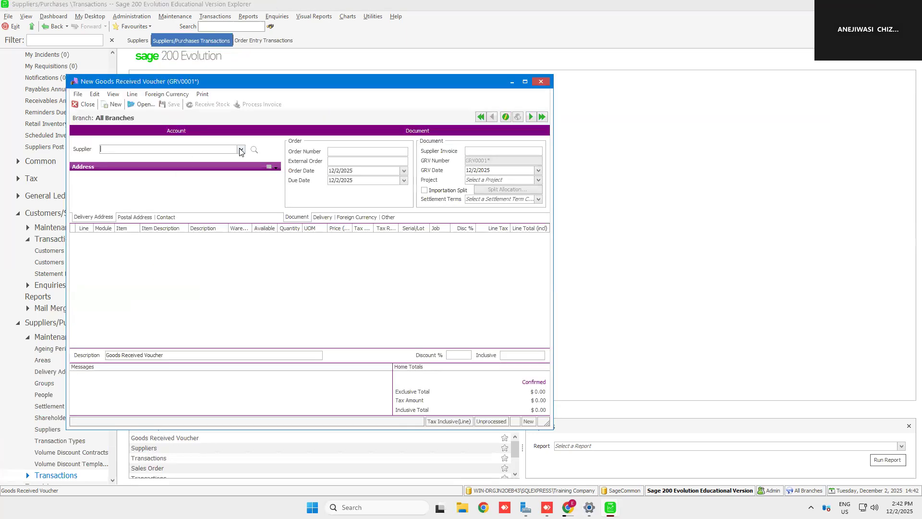
click(241, 149)
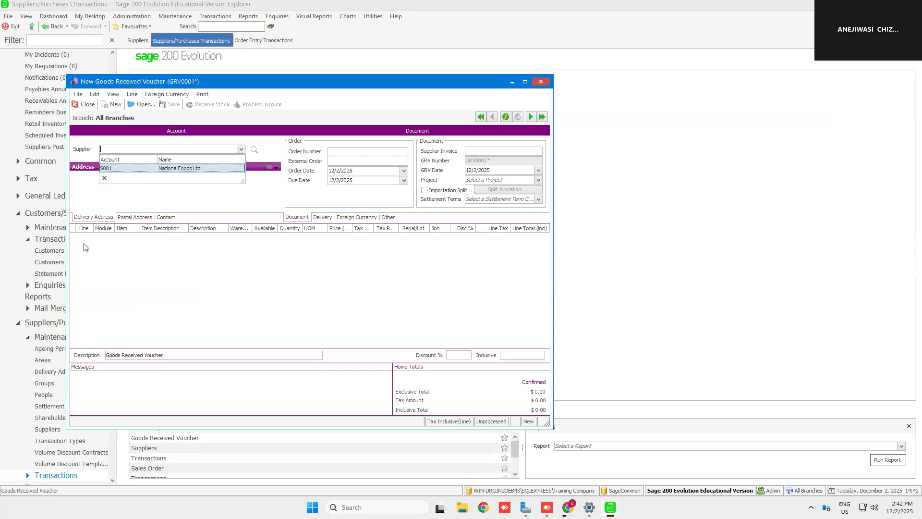
click(106, 246)
- Add a 500G BOOMPASTE line to the goods received voucher with warehouse Mstr and quantity 1,000
click(135, 238)
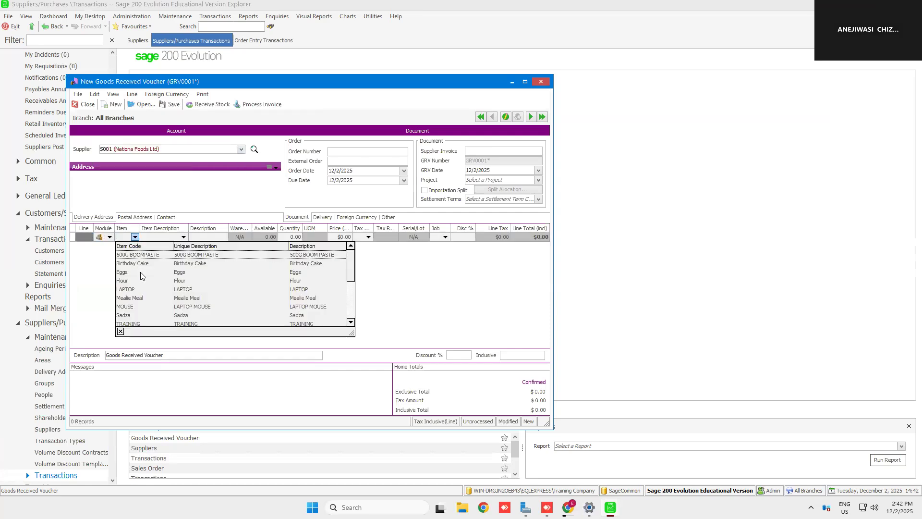
click(153, 254)
click(206, 237)
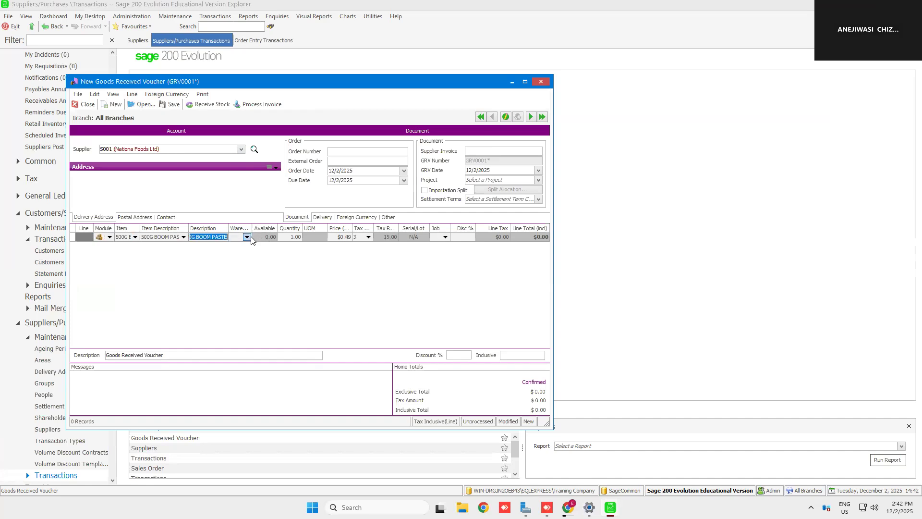
click(250, 237)
click(282, 252)
click(293, 237)
text(000)
key(Tab)
key(Tab)
key(Tab)
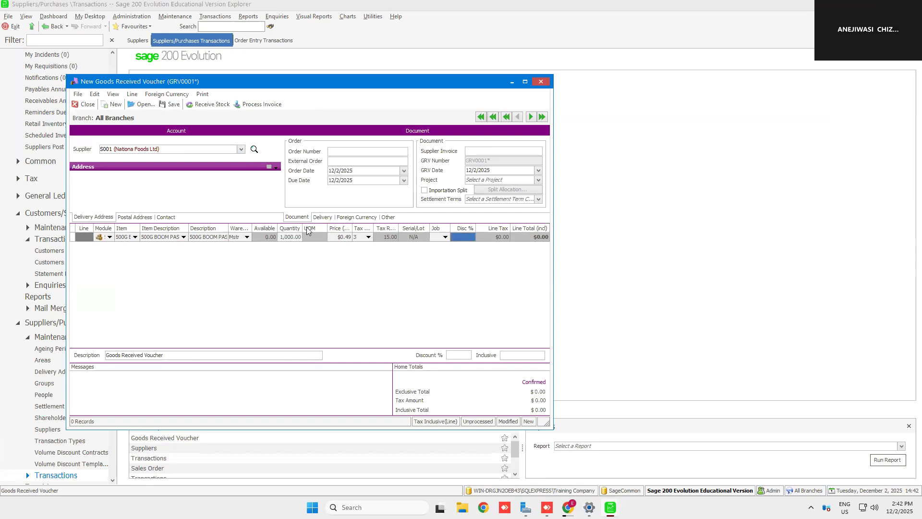
key(Tab)
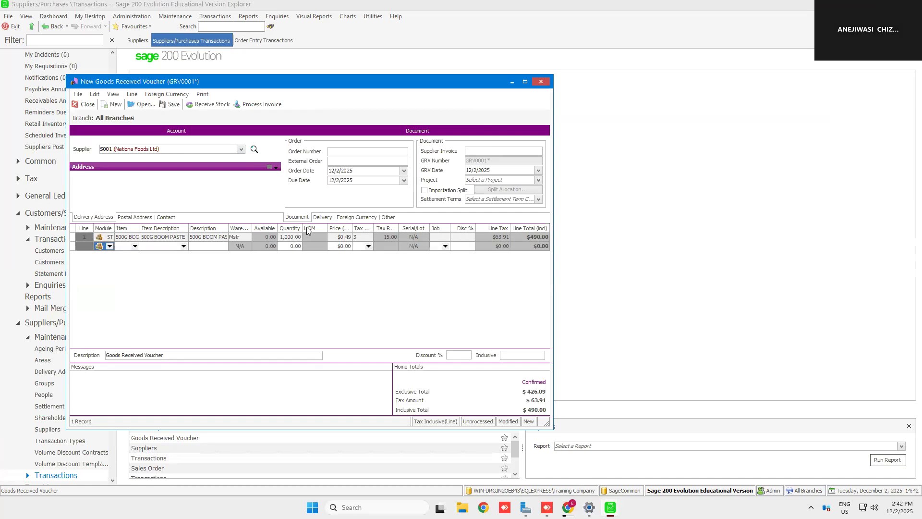
- Receive the voucher's stock without breaking up the item or printing the document, and close the voucher window
click(209, 104)
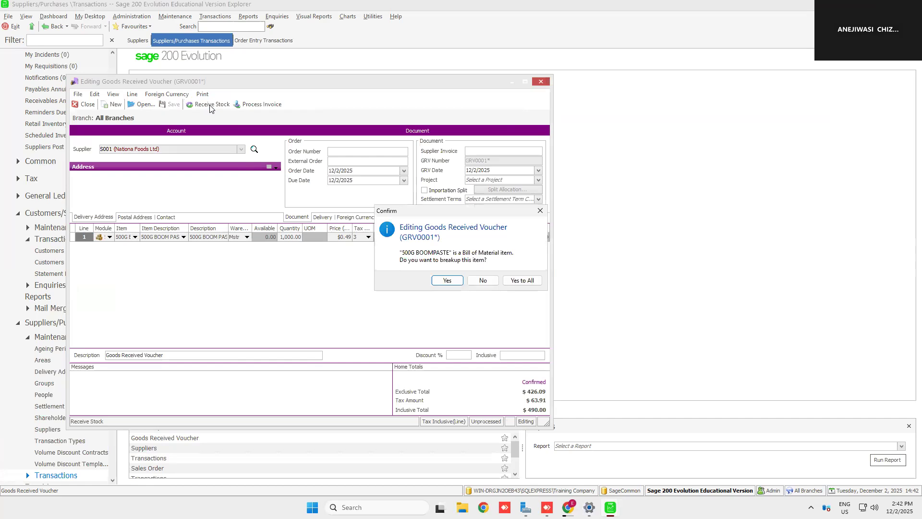
click(478, 283)
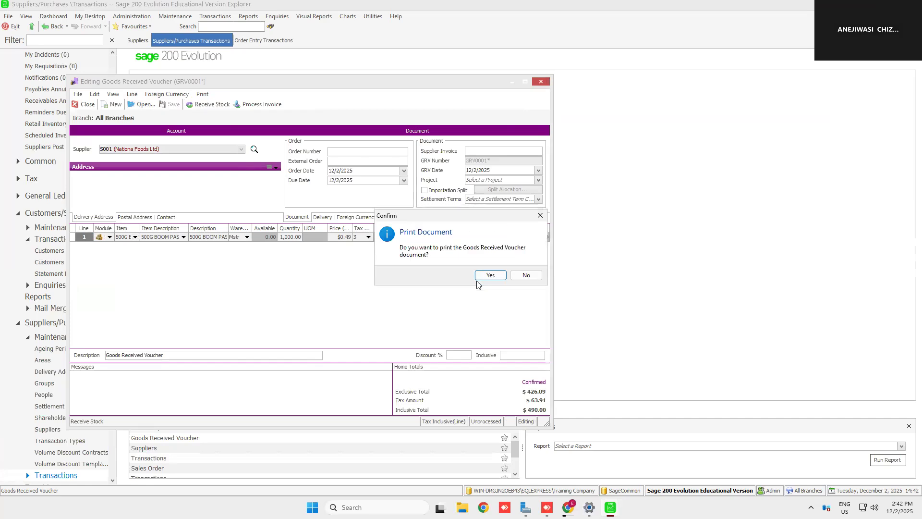
click(523, 275)
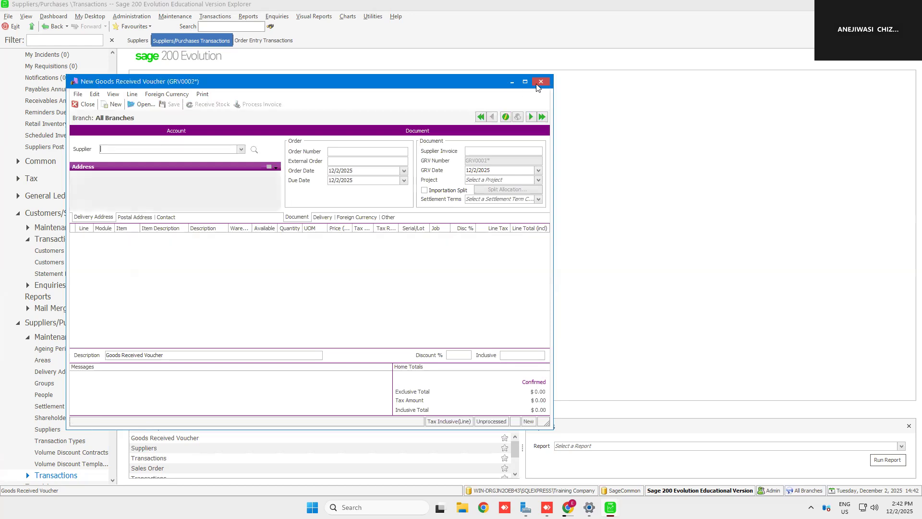
click(96, 103)
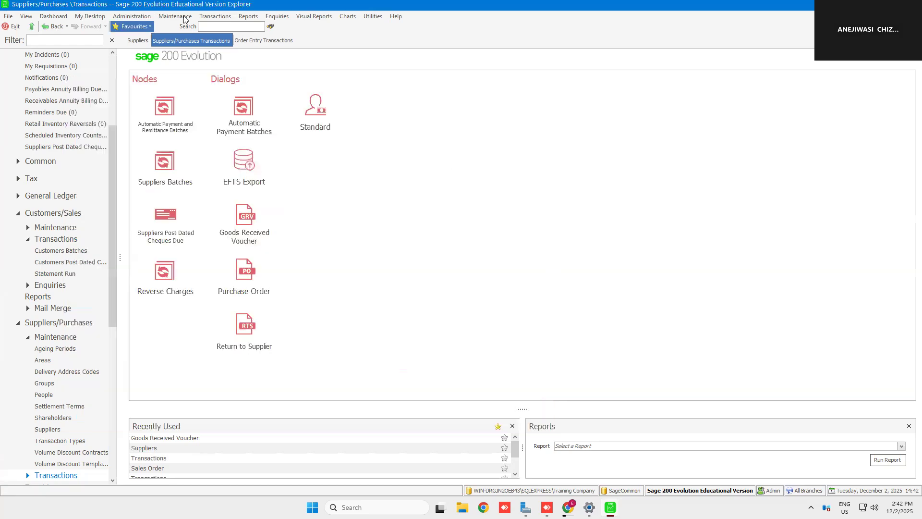
- Create a new sales order from Order Entry for the customer MASIMBA ENTERPRISES (C001)
click(205, 17)
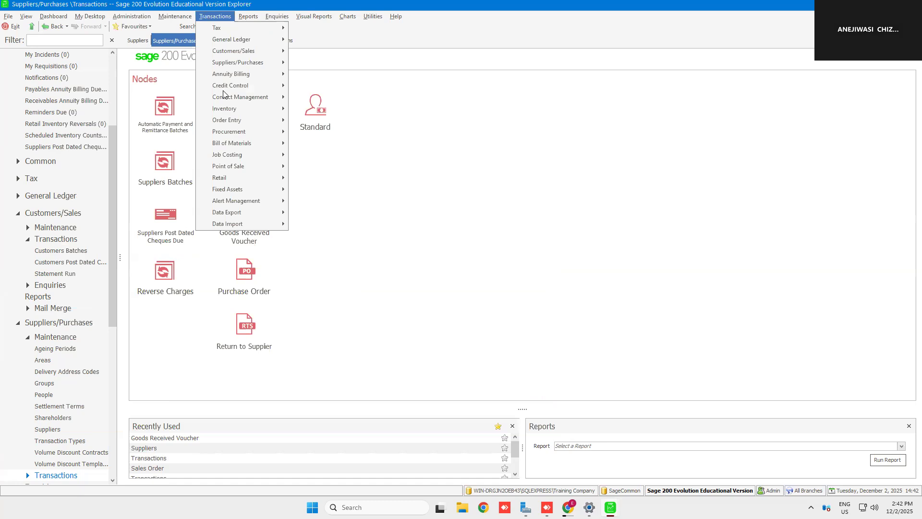
mouse_move(228, 122)
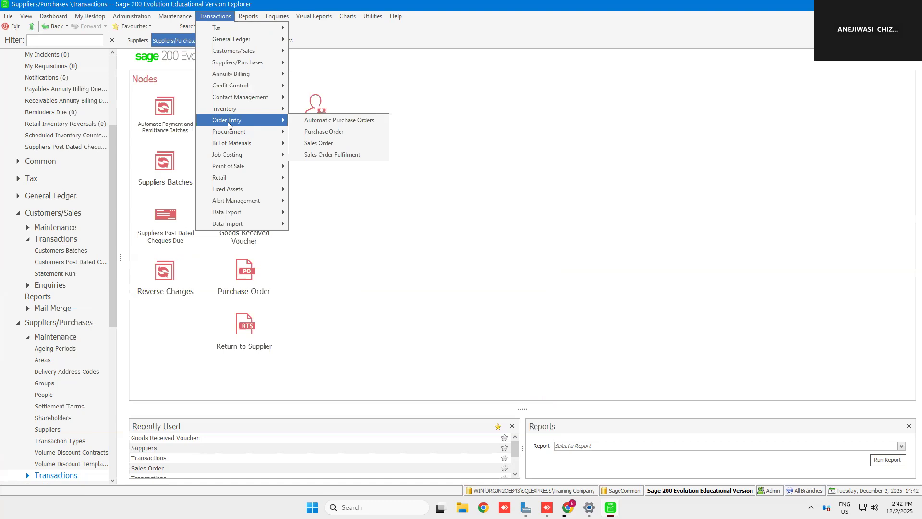
click(311, 143)
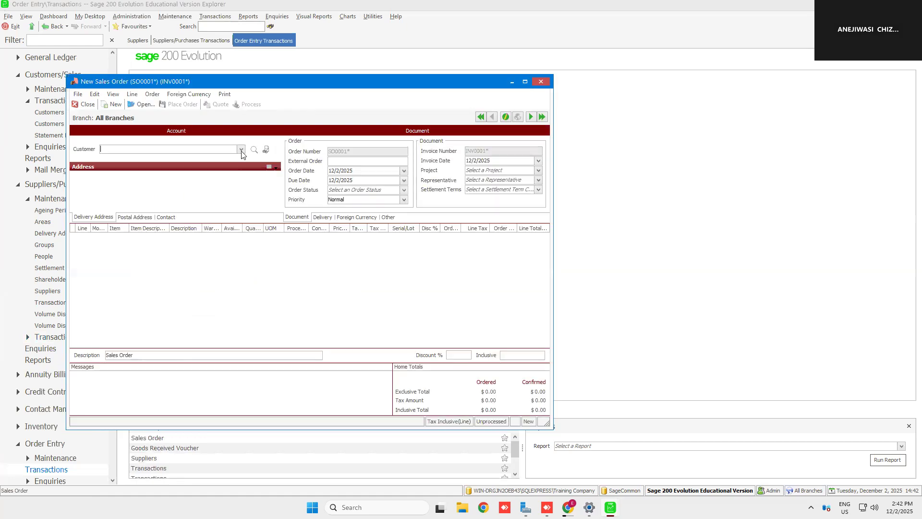
click(241, 150)
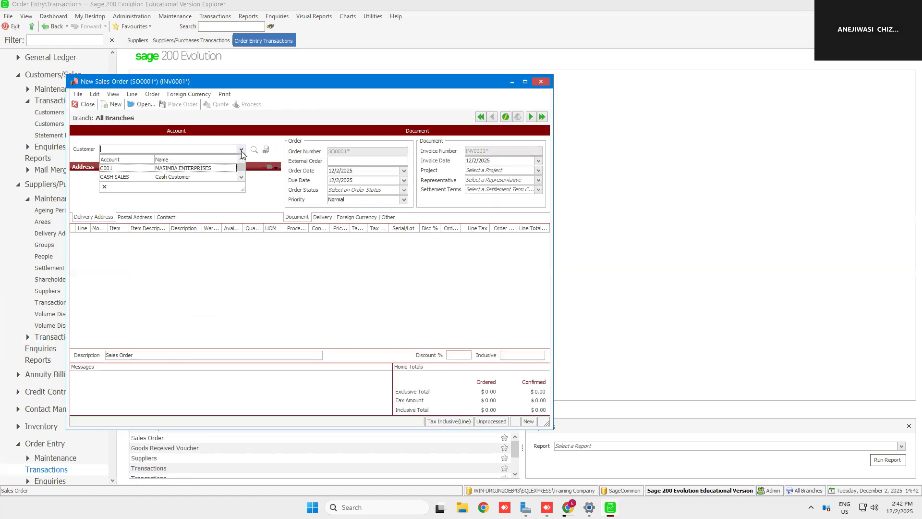
click(171, 168)
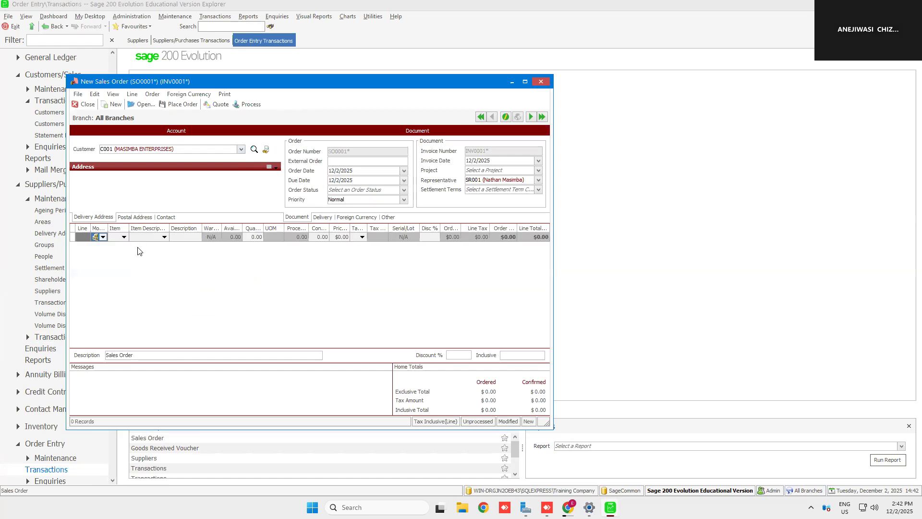
- Add a 500G BOOMPASTE line to the sales order with warehouse Mstr and quantity 5
click(124, 237)
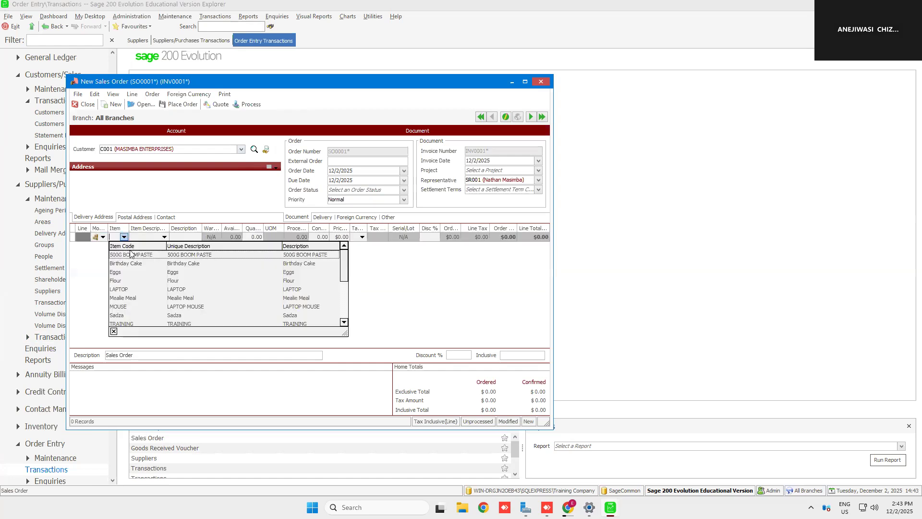
click(130, 254)
click(191, 236)
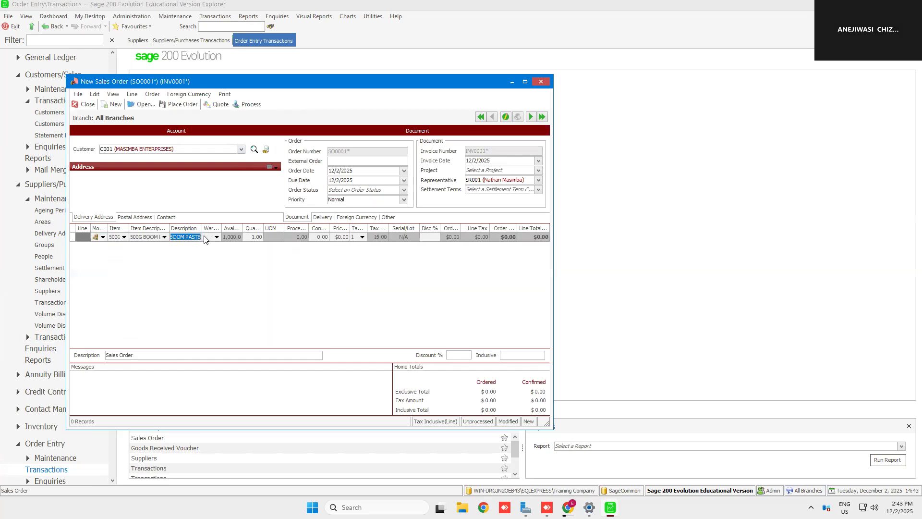
click(217, 237)
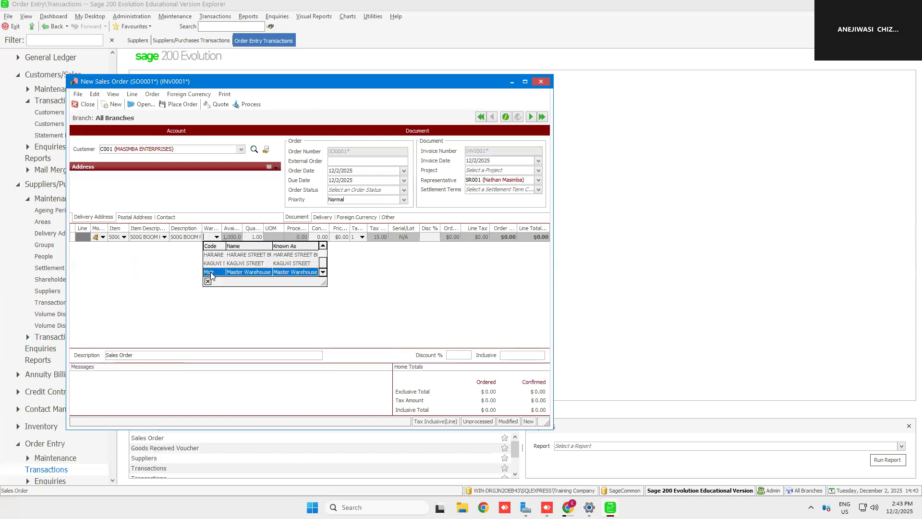
click(251, 258)
click(254, 239)
text(5)
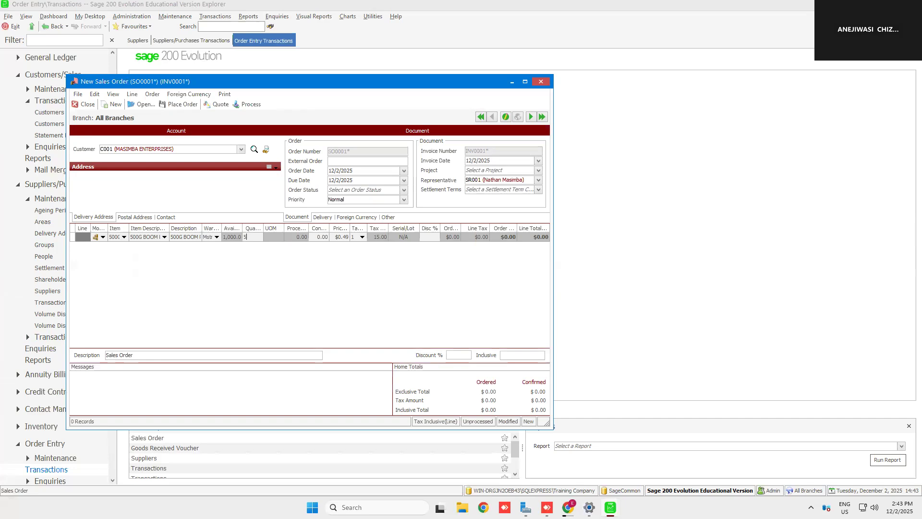
key(Tab)
key(Tab)
key(Tab)
key(Tab)
key(Tab)
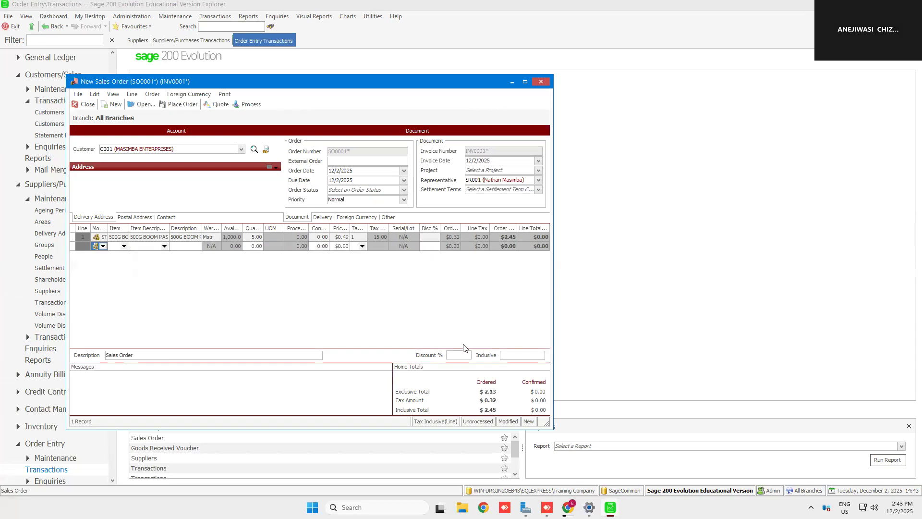
- Save the sales order as a quotation and review the quotation document in the print preview
click(221, 105)
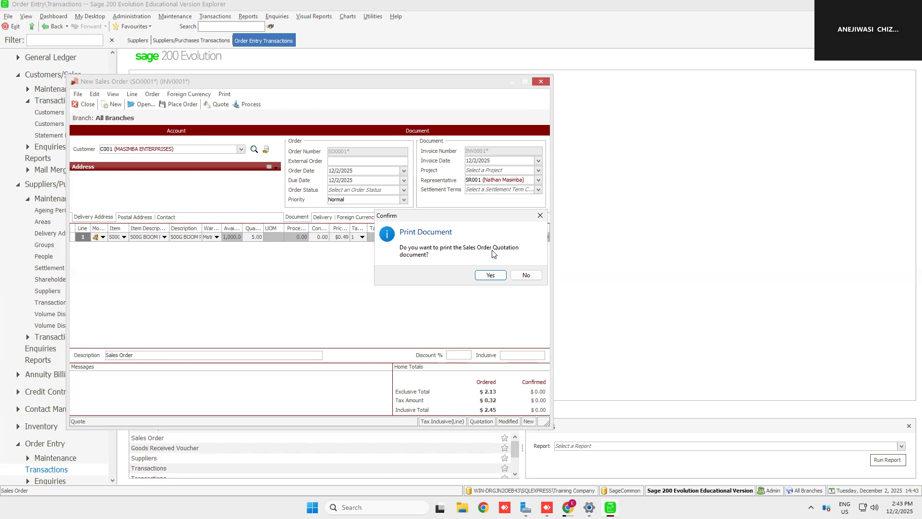
click(489, 275)
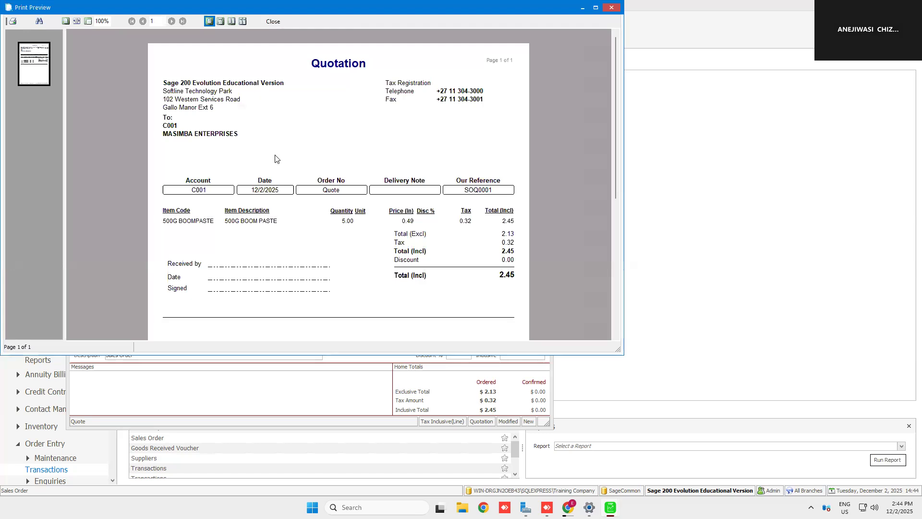
scroll(348, 139, down, 3)
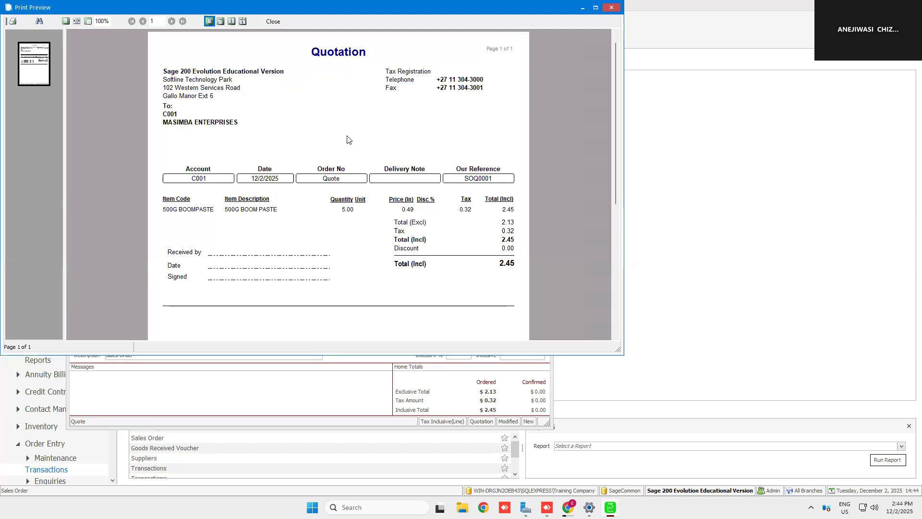
scroll(349, 139, down, 2)
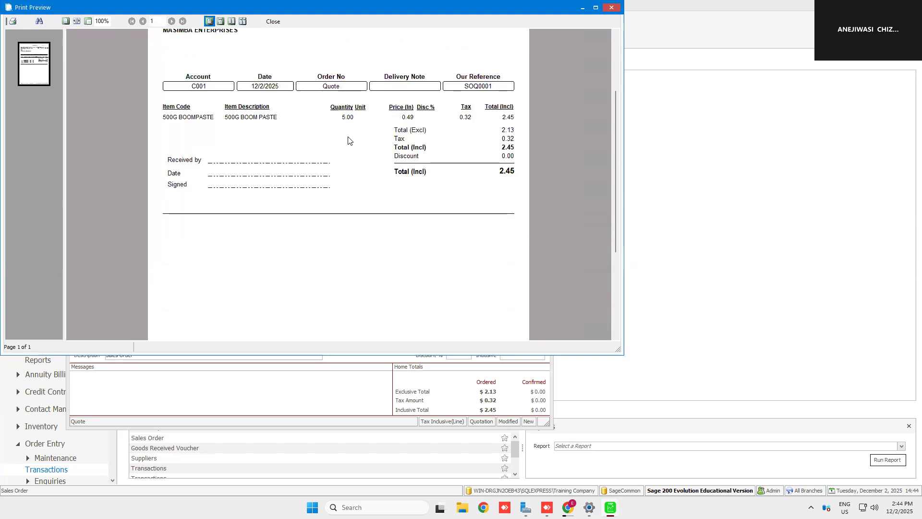
scroll(349, 139, up, 4)
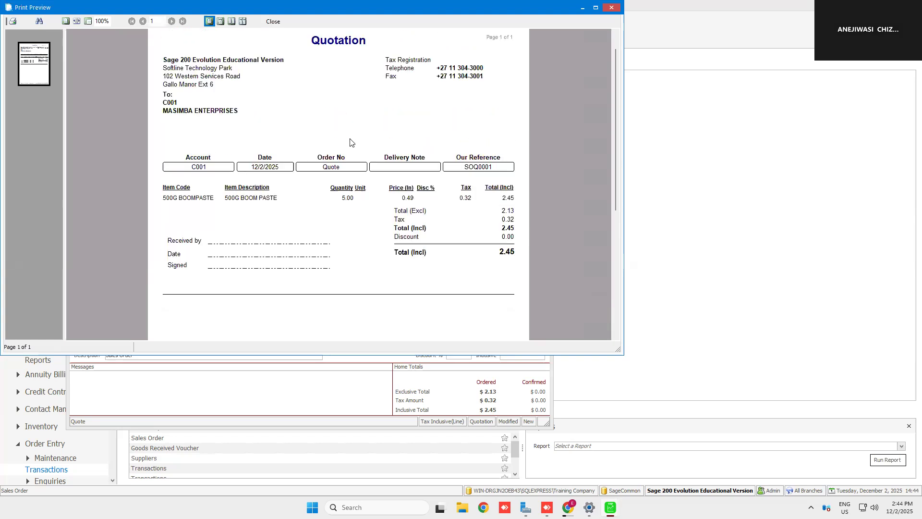
scroll(350, 143, up, 1)
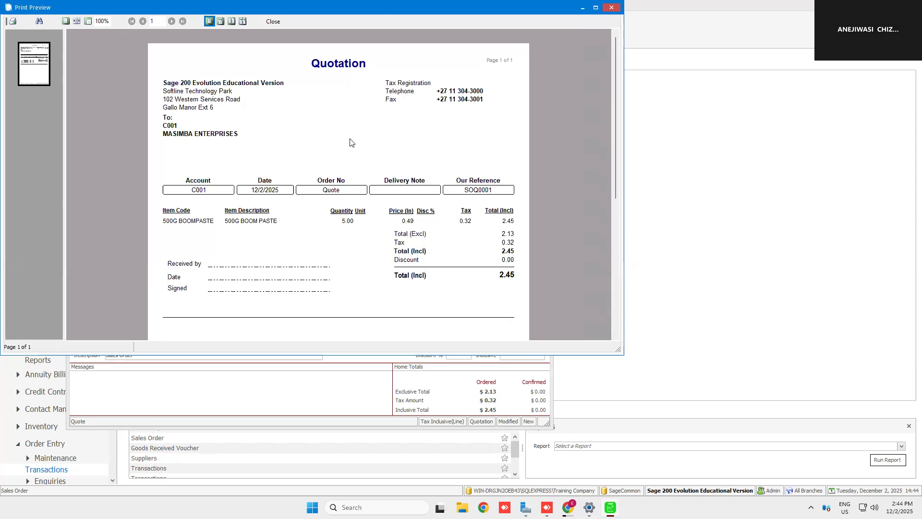
- Print the quotation, close the preview and acknowledgement, and close the sales order window
click(12, 22)
click(612, 8)
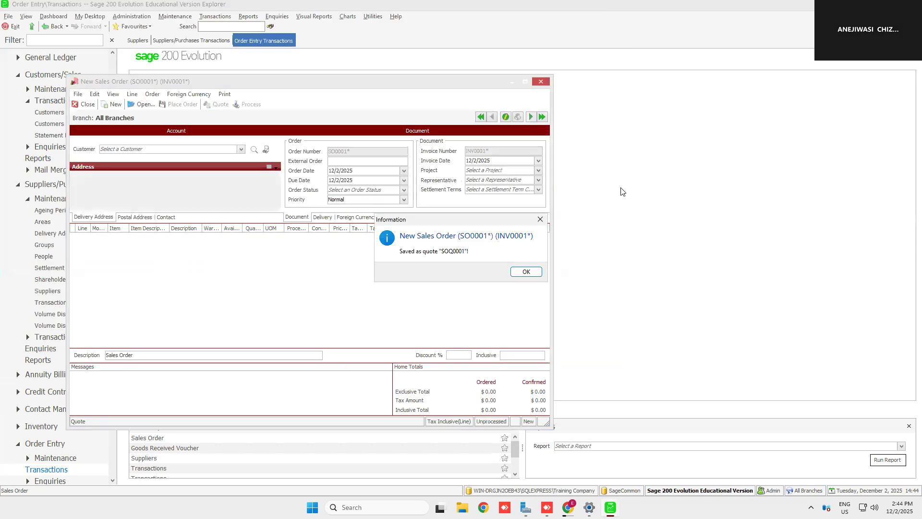
click(527, 272)
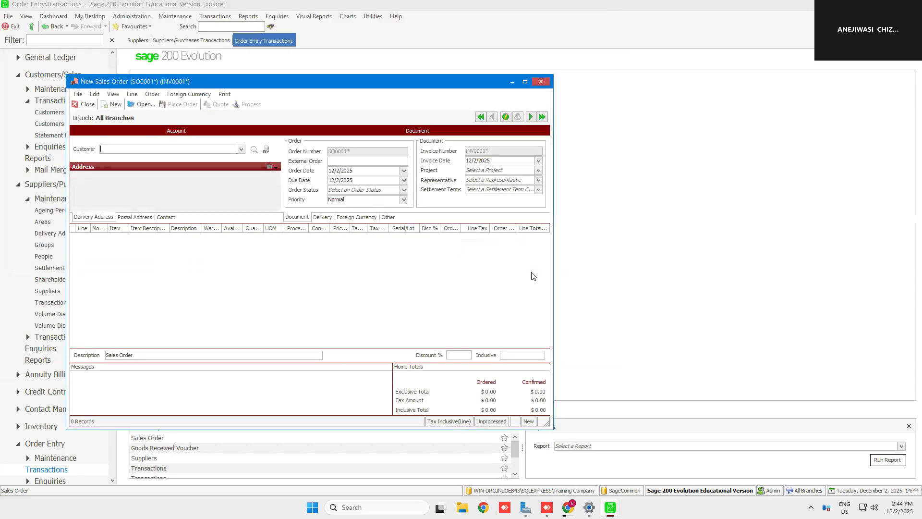
click(540, 83)
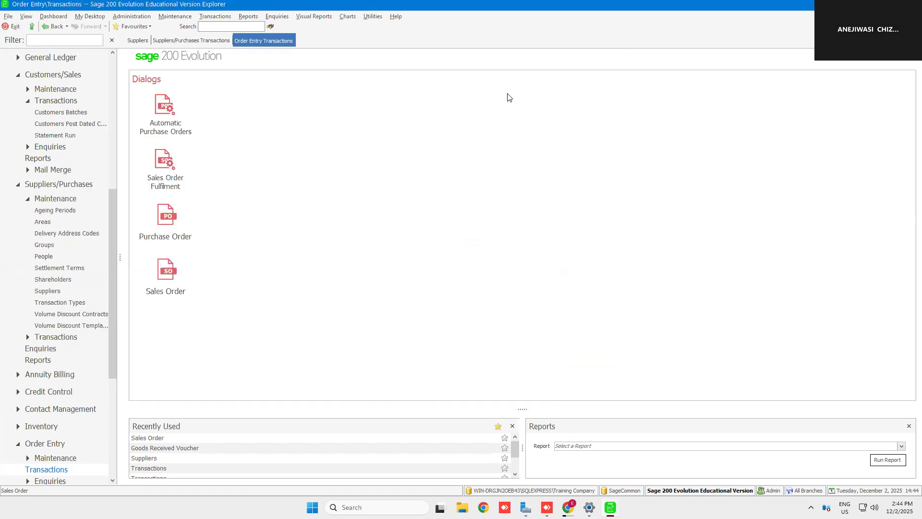
- Start a new sales order from Order Entry and bring up the search for existing sales orders
click(214, 17)
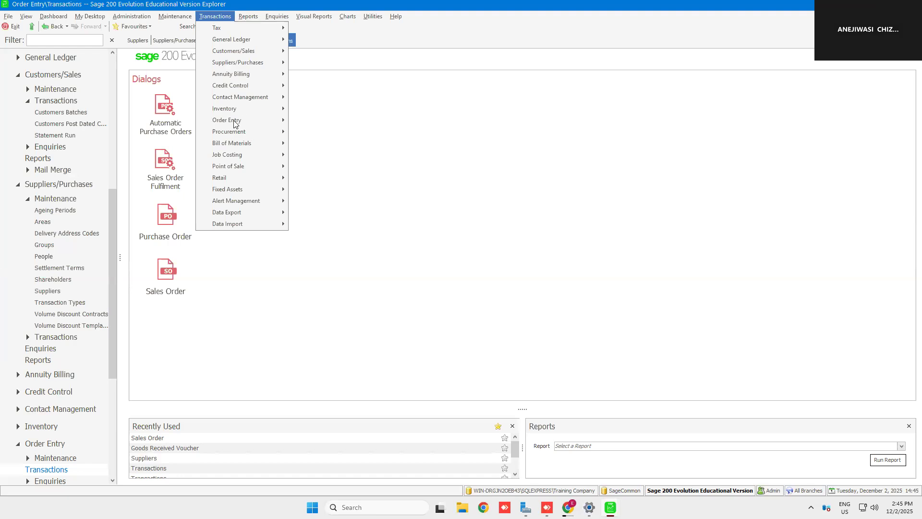
mouse_move(235, 126)
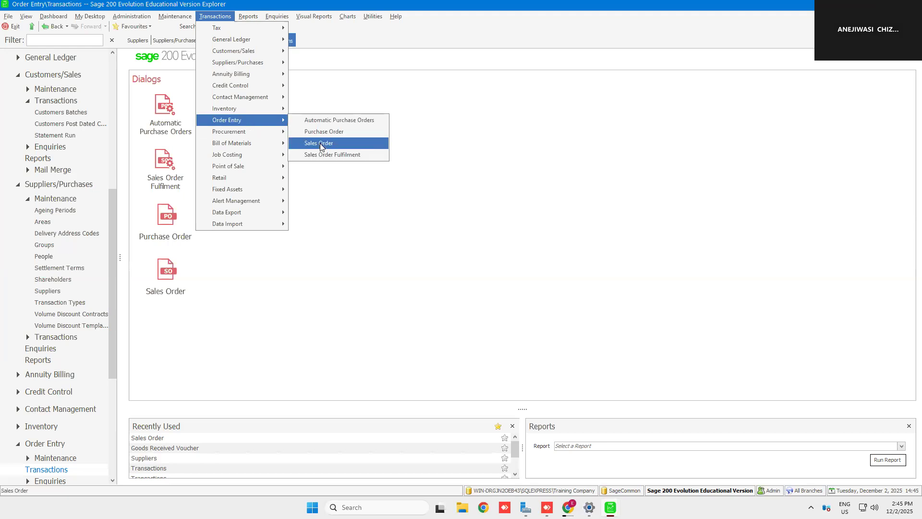
click(321, 145)
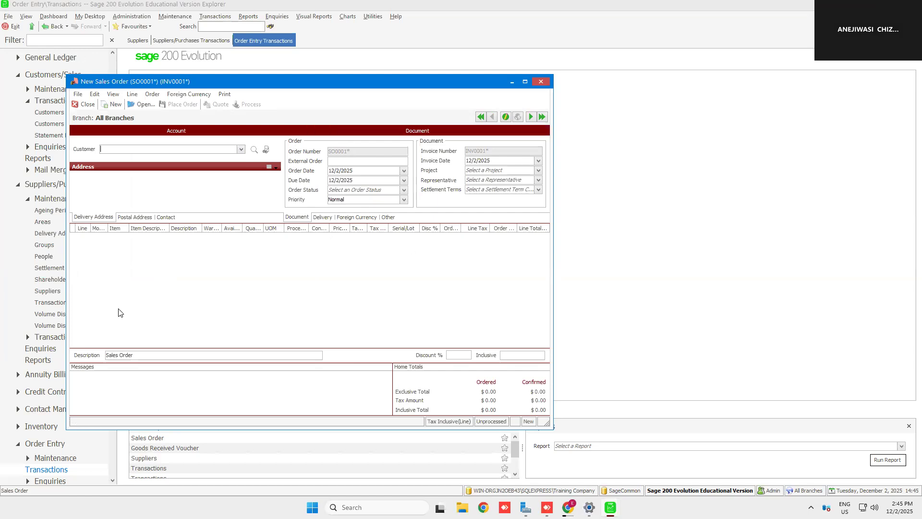
click(144, 105)
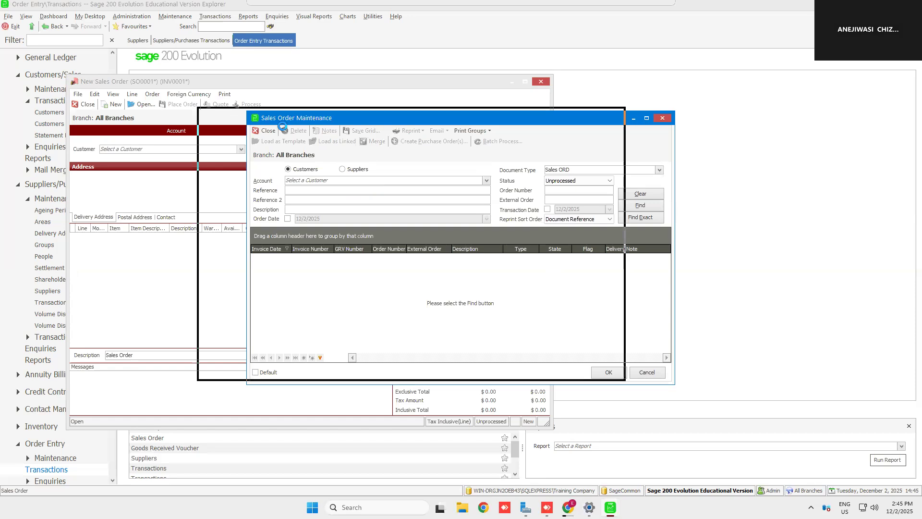
drag(282, 119, 115, 98)
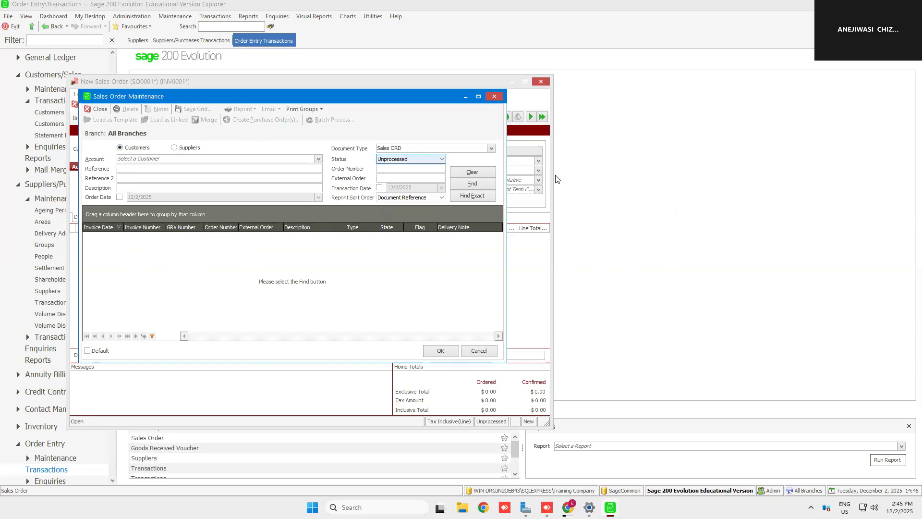
- Find customer documents of type Sales ORD with status All and open the quotation SOQ0001
click(163, 186)
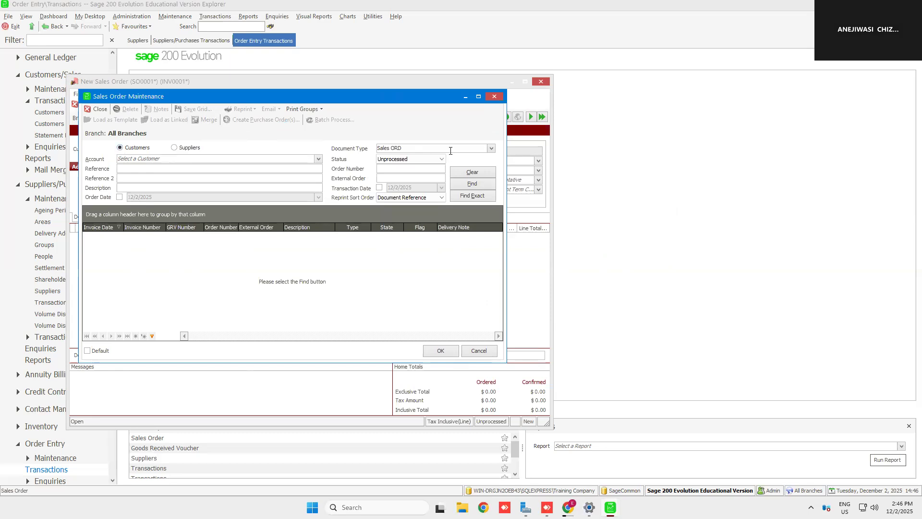
click(491, 149)
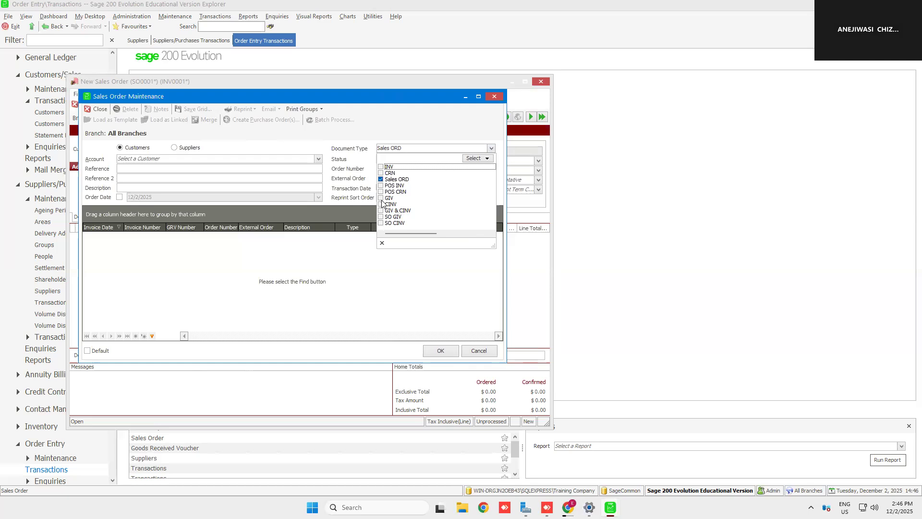
click(428, 146)
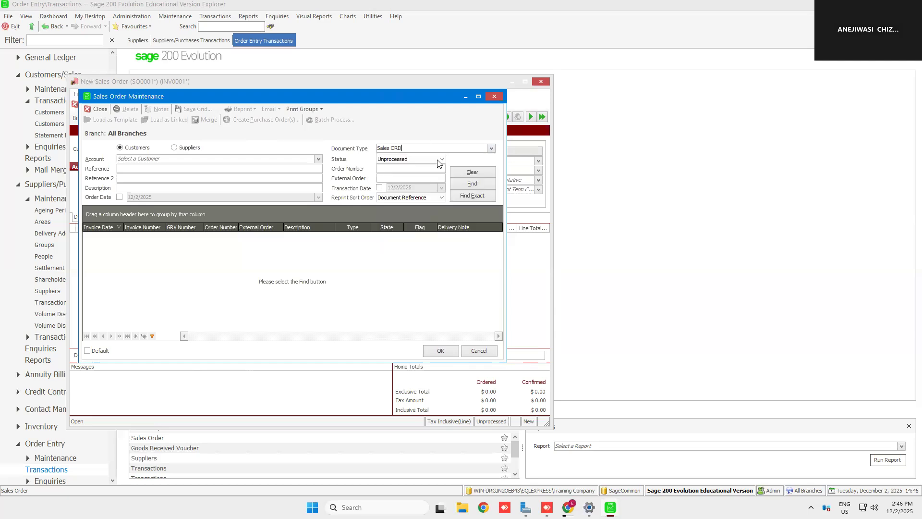
click(441, 159)
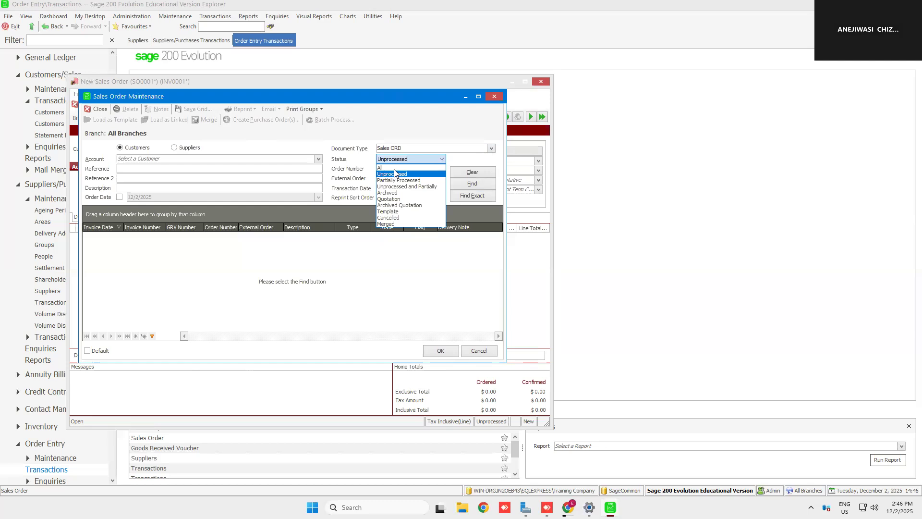
click(393, 168)
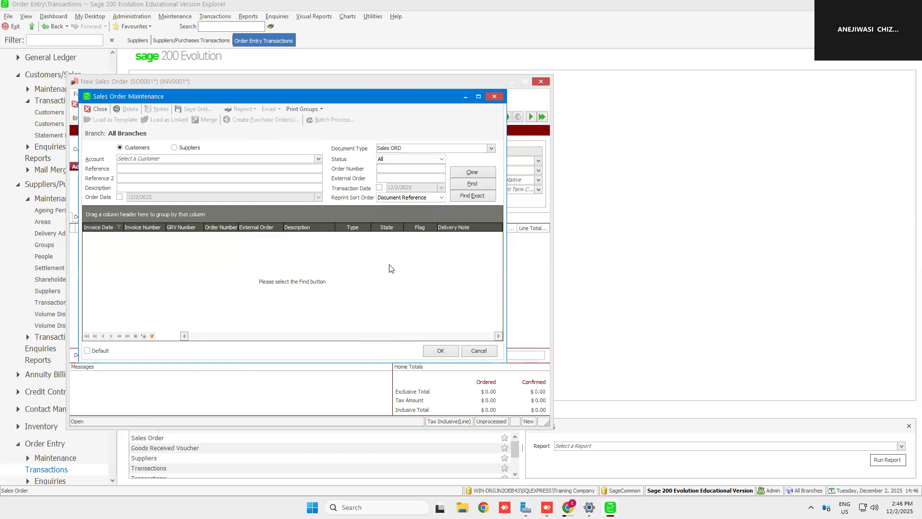
click(466, 197)
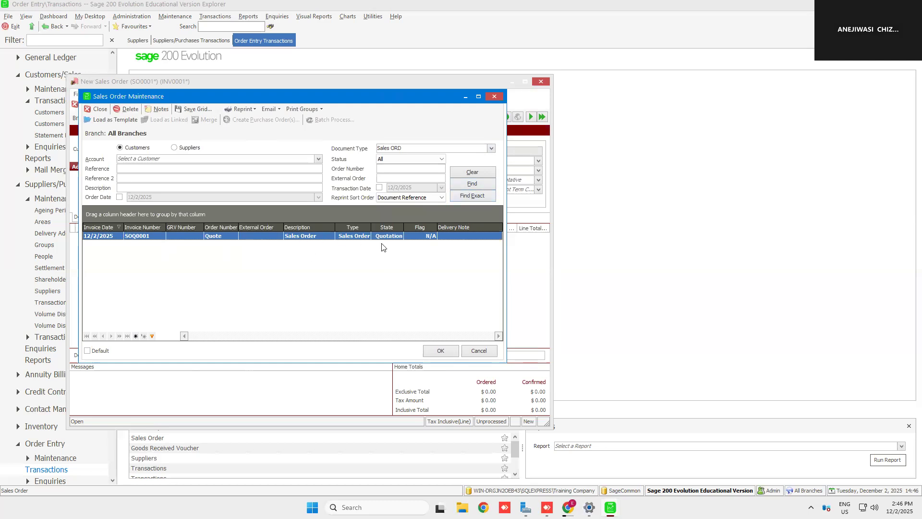
double_click(281, 236)
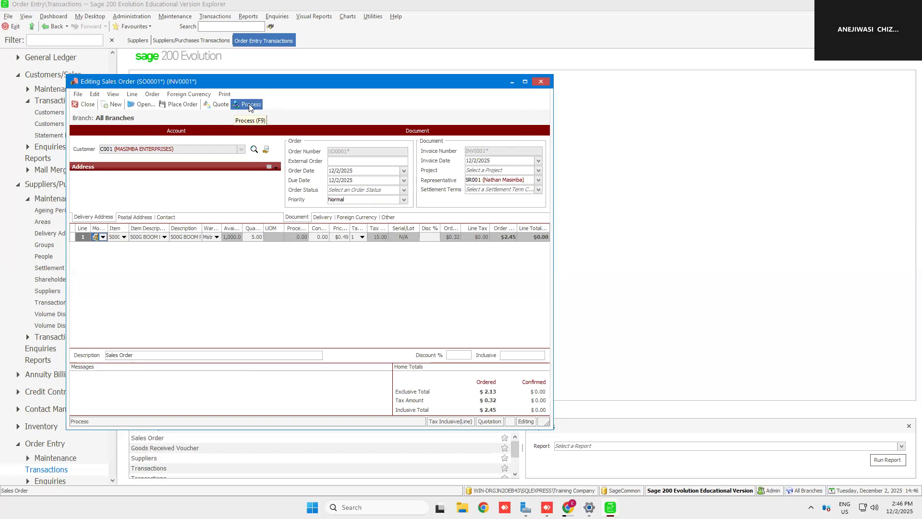
- Place the quotation as a sales order, answer the picking slip print prompt, and close the order window
click(178, 106)
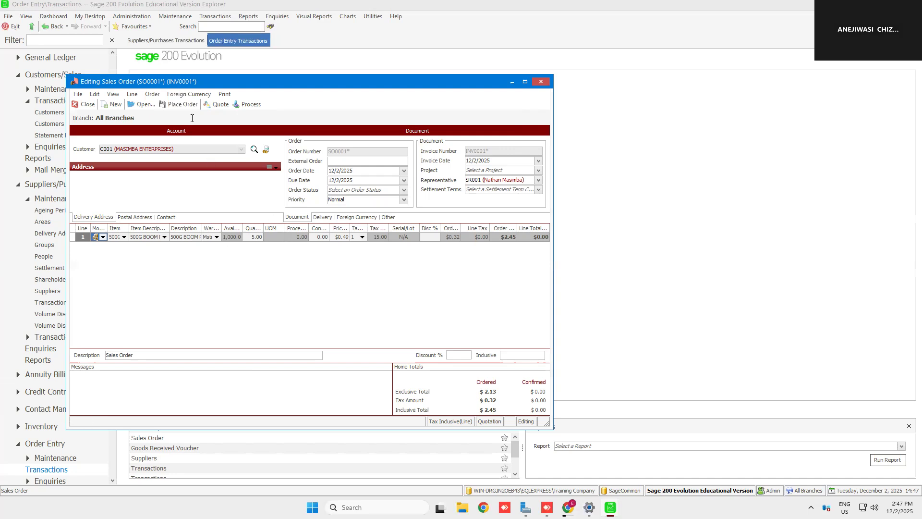
click(175, 106)
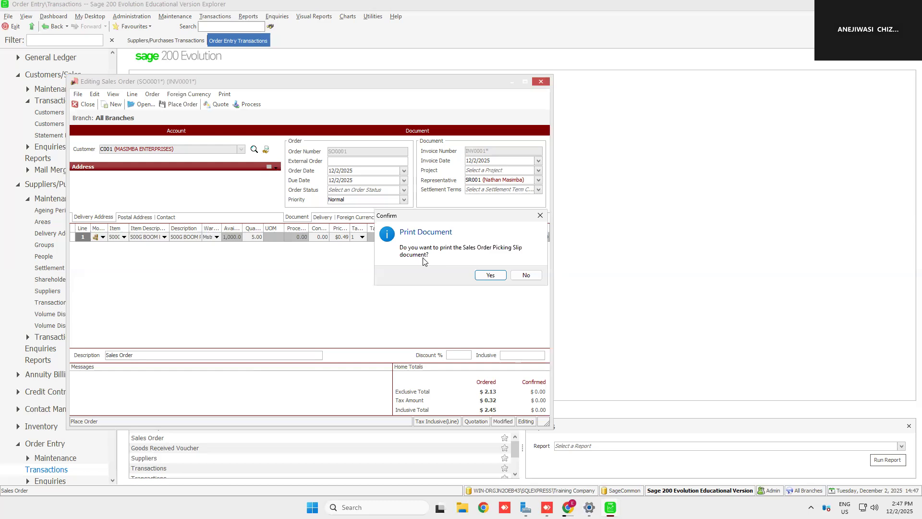
click(507, 275)
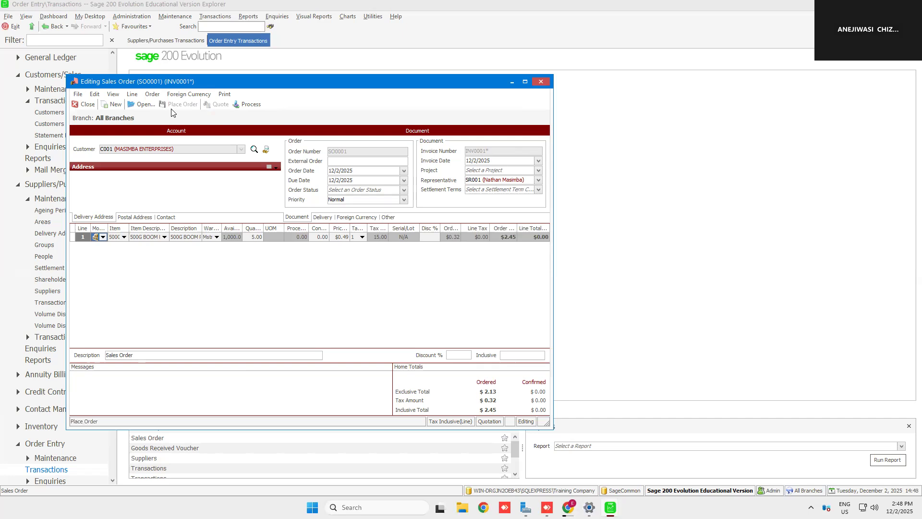
click(541, 81)
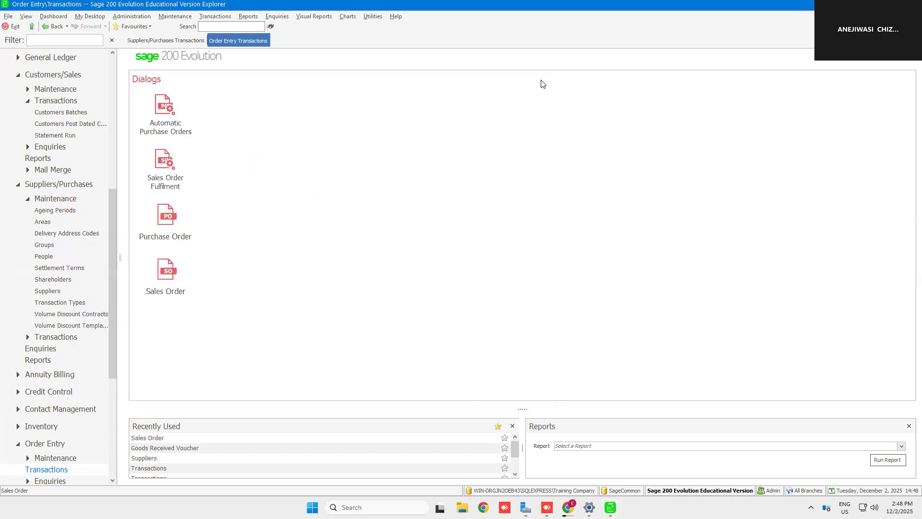
- Start a sales order from Order Entry, find and open the existing unprocessed Sales ORD document, and try to process it
click(215, 19)
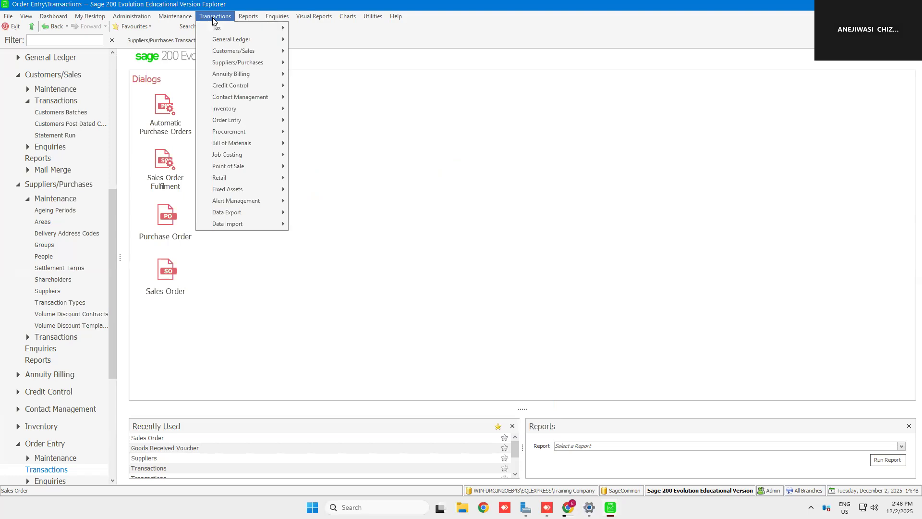
mouse_move(243, 124)
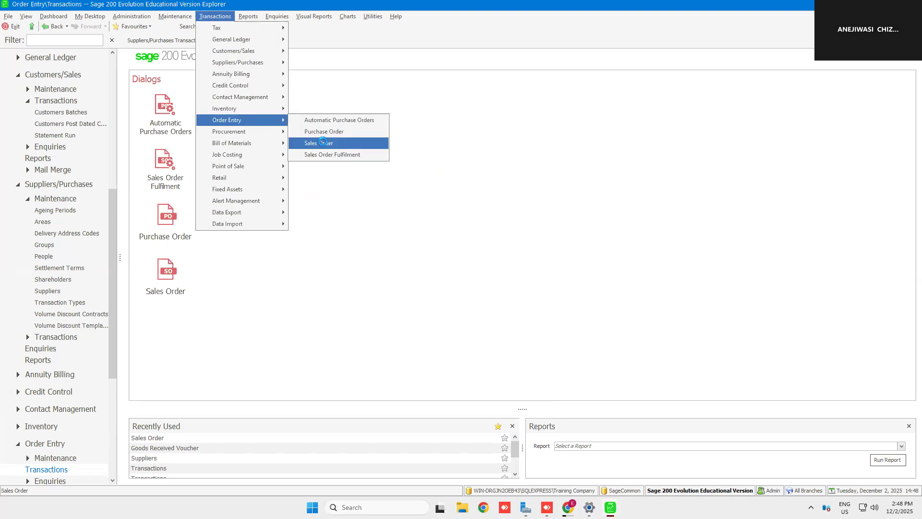
click(323, 143)
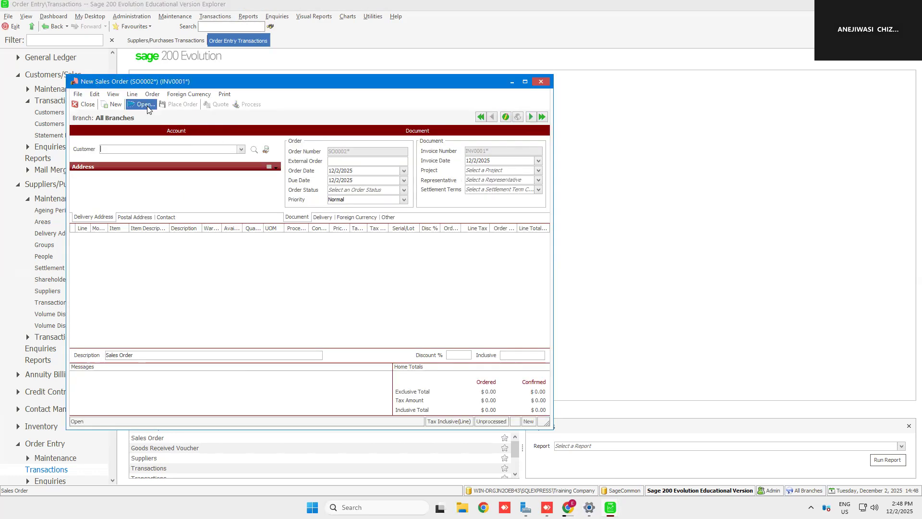
click(144, 104)
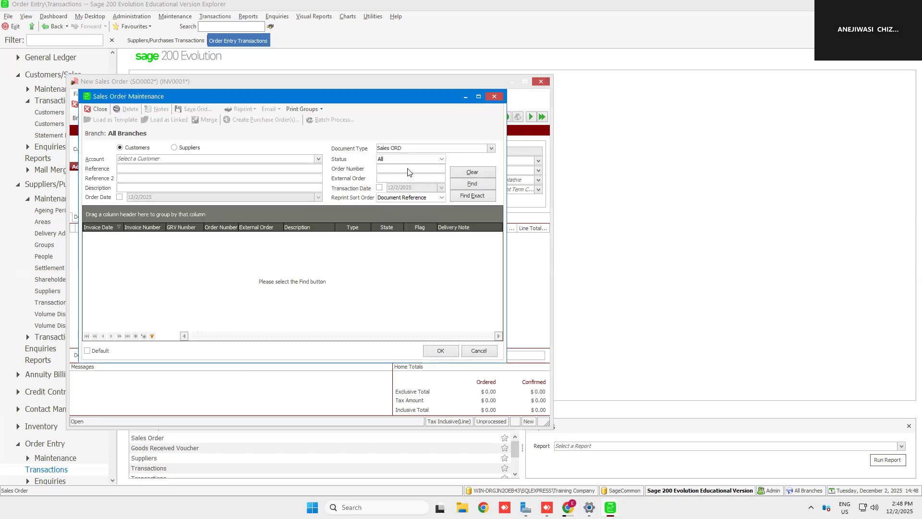
click(468, 186)
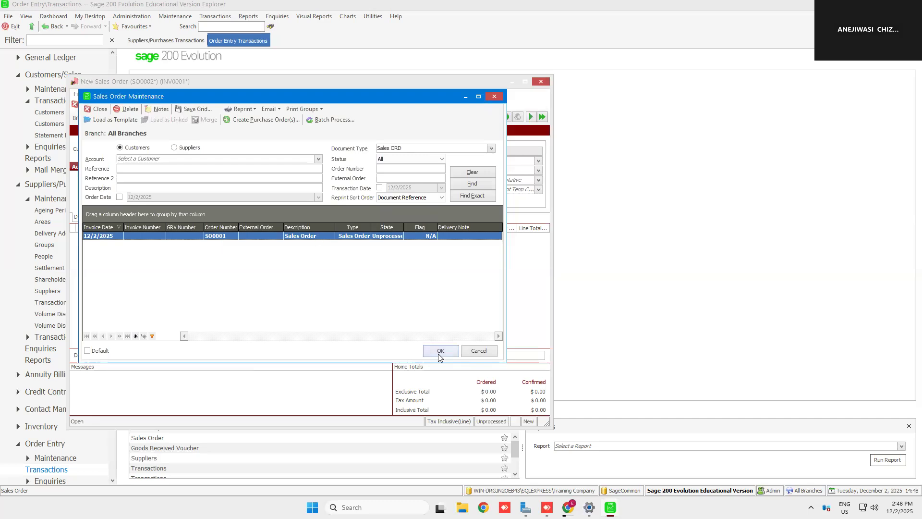
double_click(306, 239)
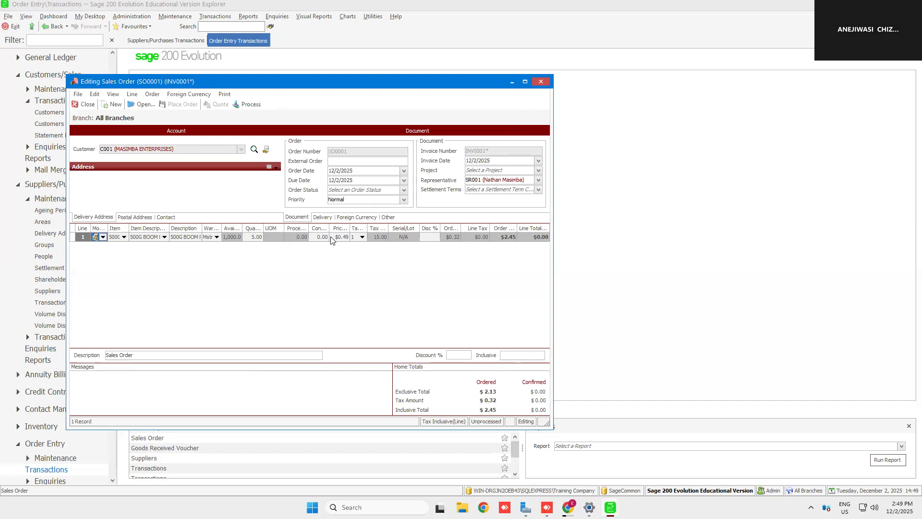
click(249, 105)
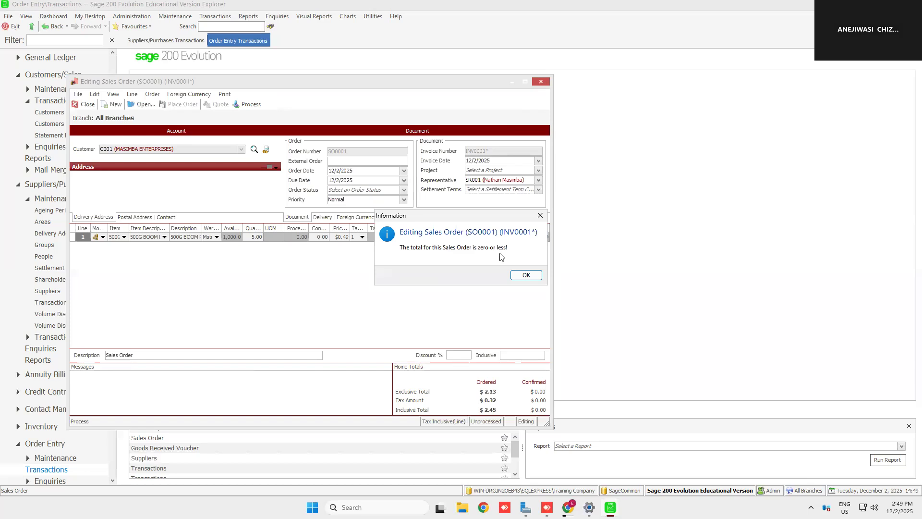
click(526, 276)
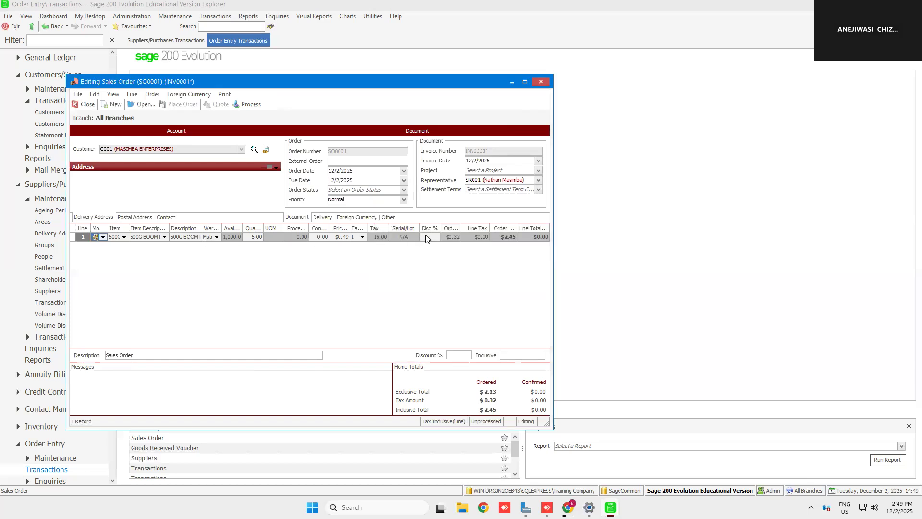
- Widen the Confirm Qty and Quantity columns and set the 500G BOOM PASTE line's confirmed quantity to 5
drag(328, 228, 356, 225)
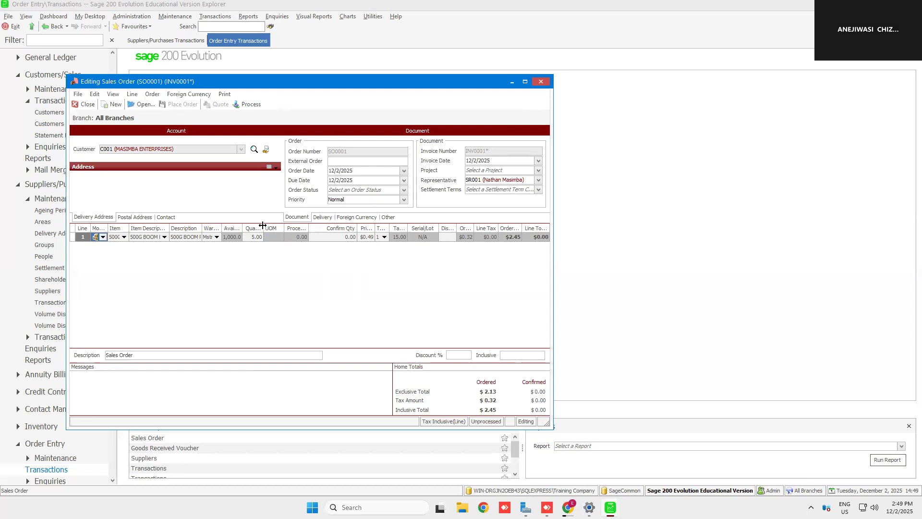
drag(287, 224, 277, 243)
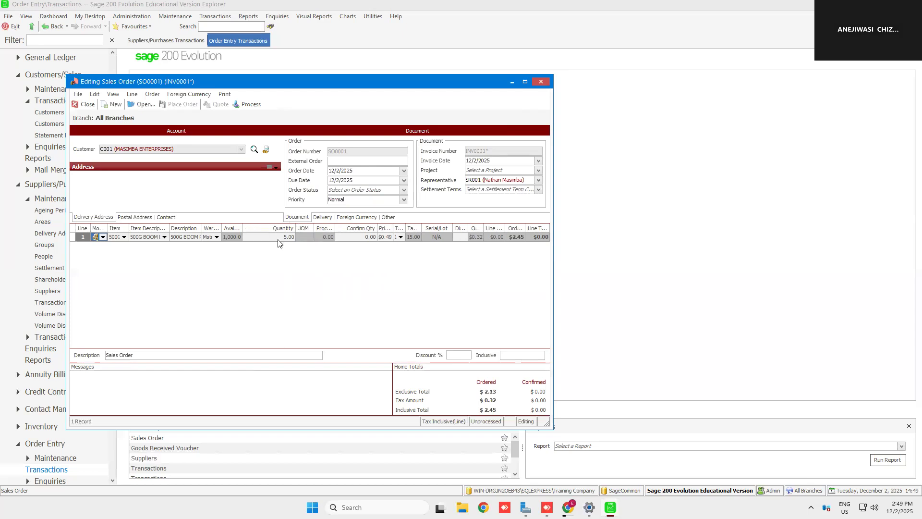
click(360, 238)
key(BackSpace)
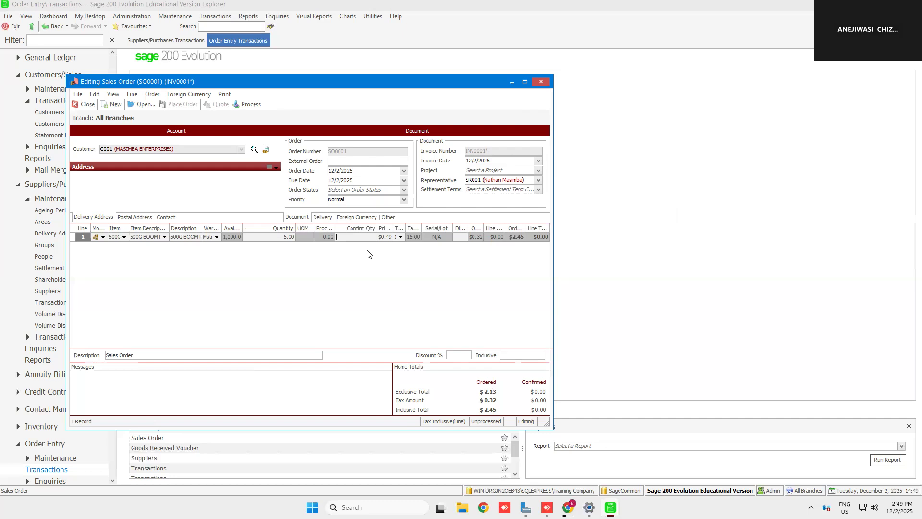
text(5)
key(Return)
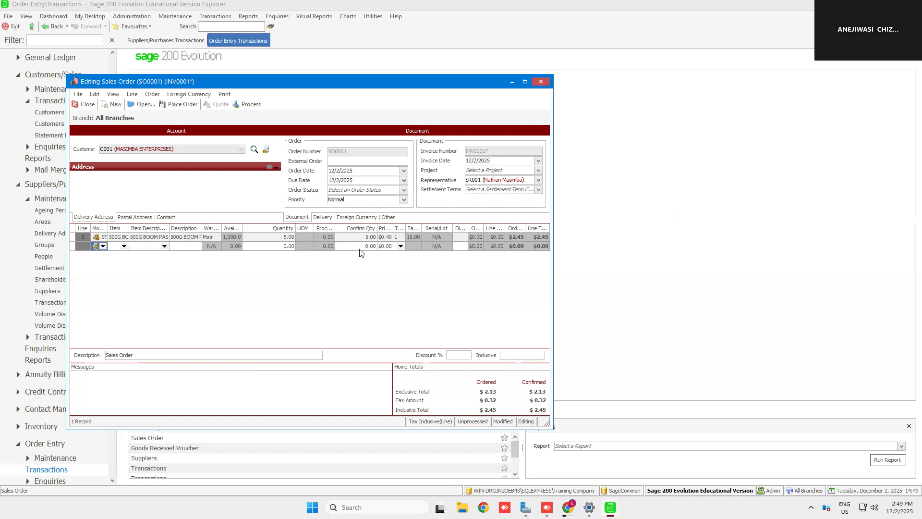
- Process the sales order and print its picking slip and delivery note, closing each print preview
click(252, 104)
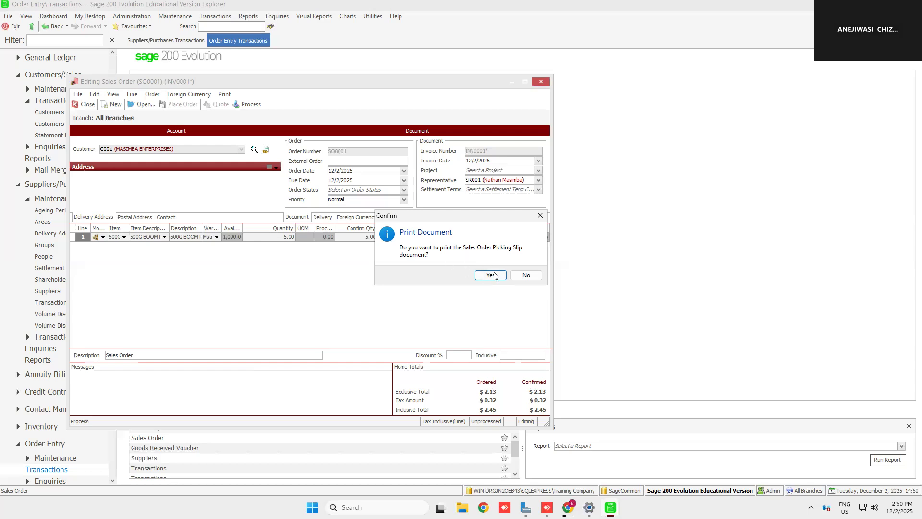
click(493, 274)
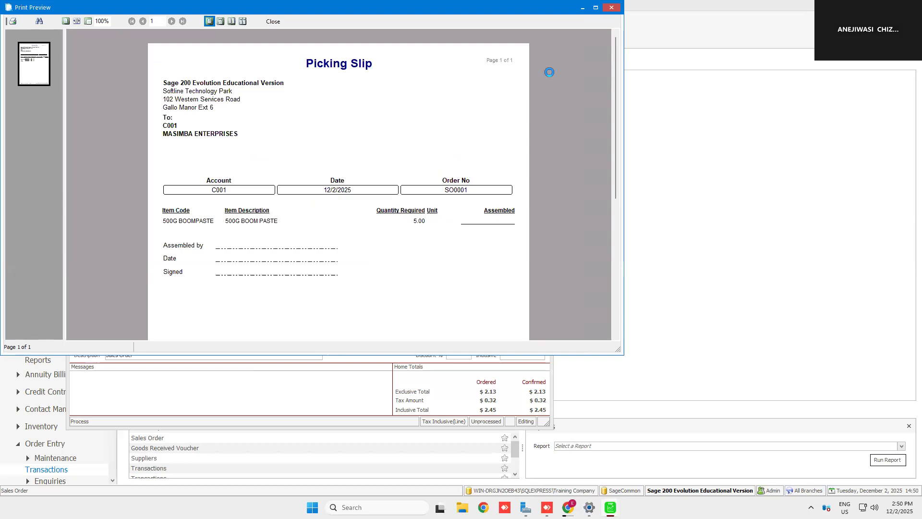
click(611, 8)
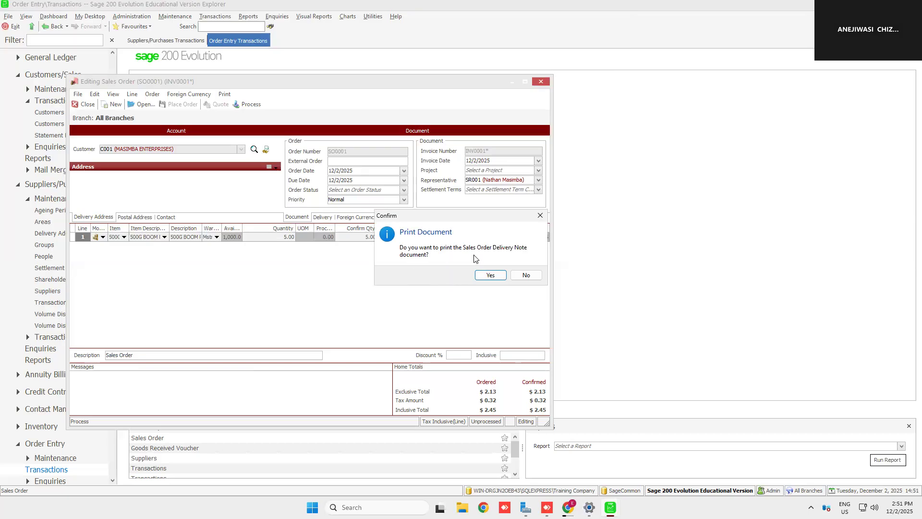
click(482, 276)
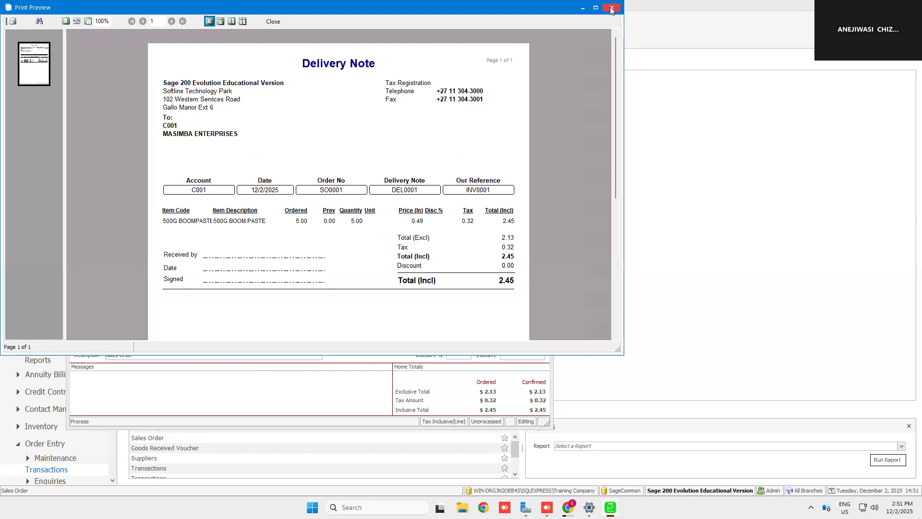
key(Escape)
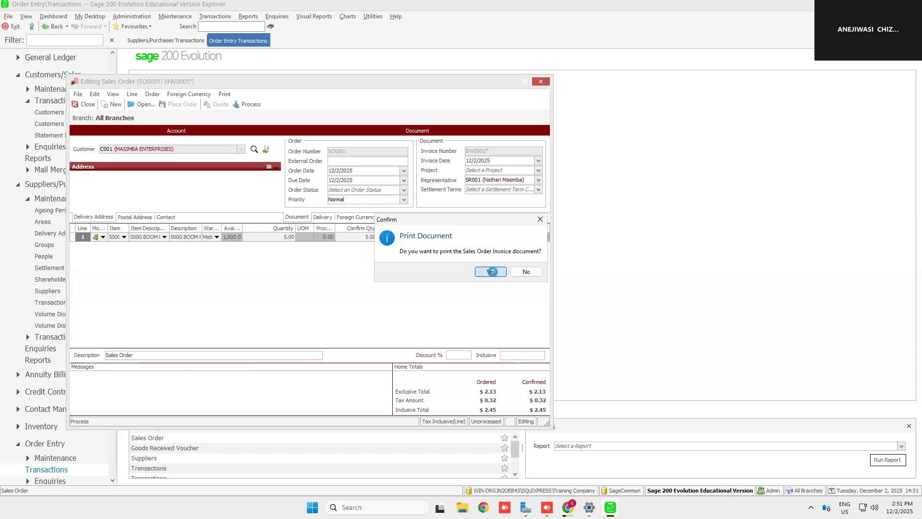
- Print the sales order invoice, close its preview, and close the sales order window
click(493, 272)
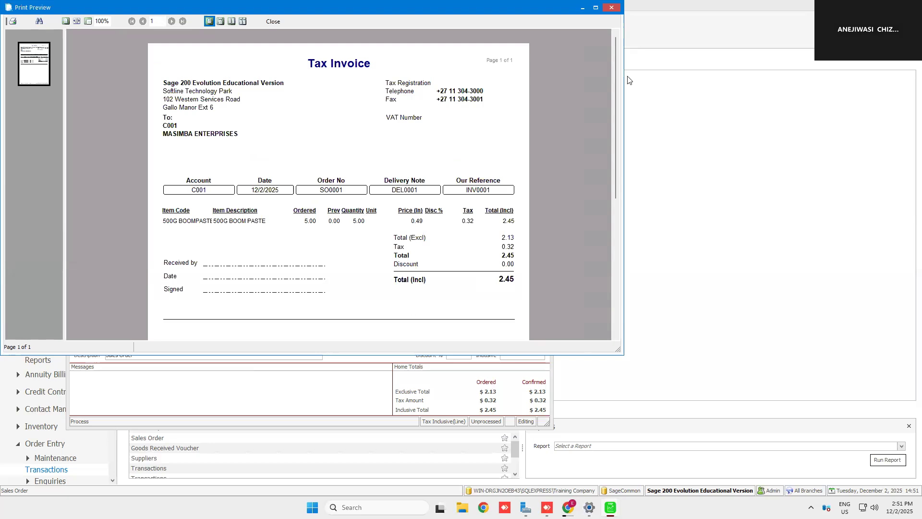
click(610, 8)
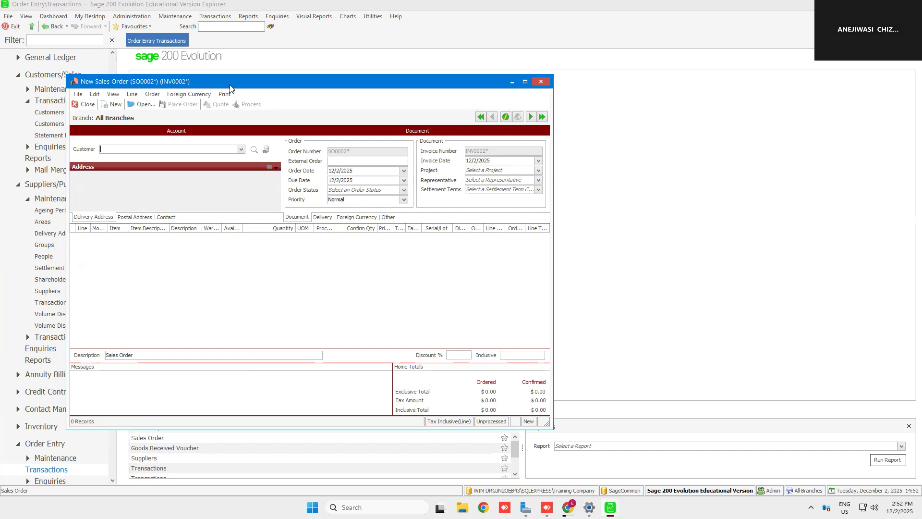
click(539, 81)
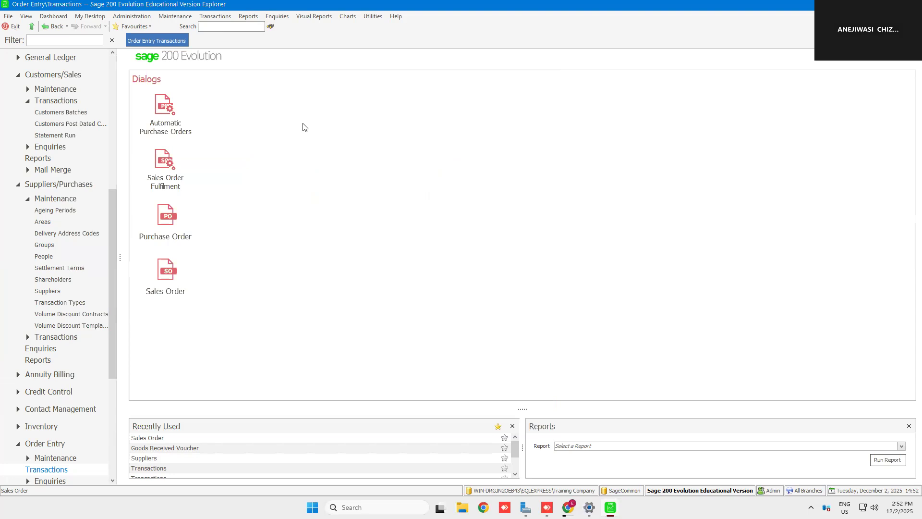
- Start a new Inventory credit note, reposition its window, and choose MASIMBA ENTERPRISES as the customer
click(208, 18)
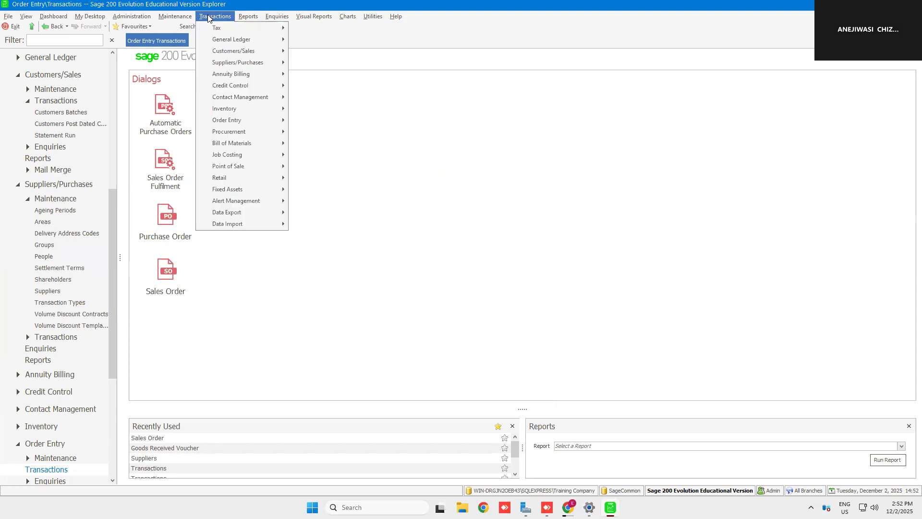
mouse_move(226, 54)
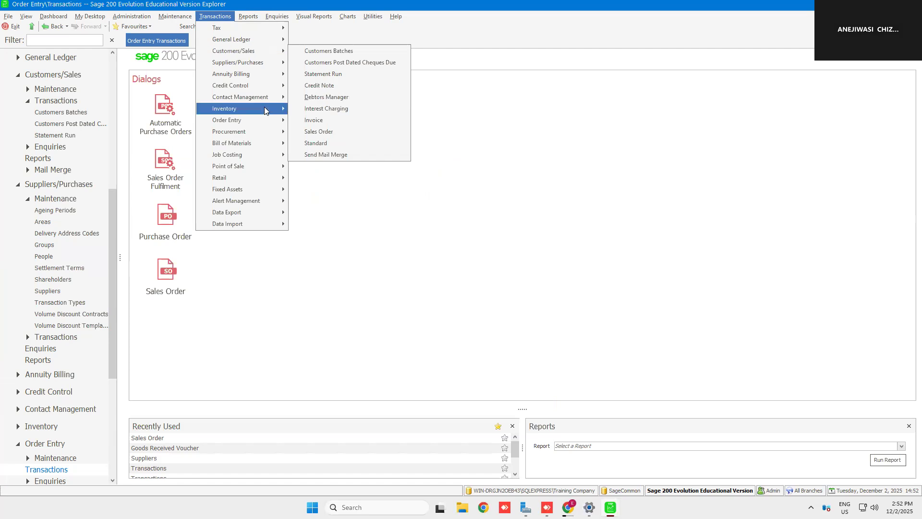
mouse_move(267, 109)
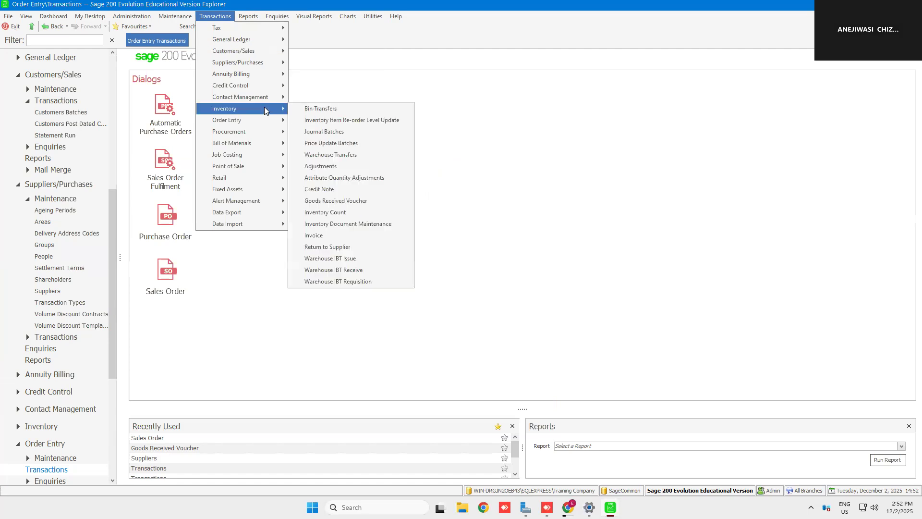
click(322, 189)
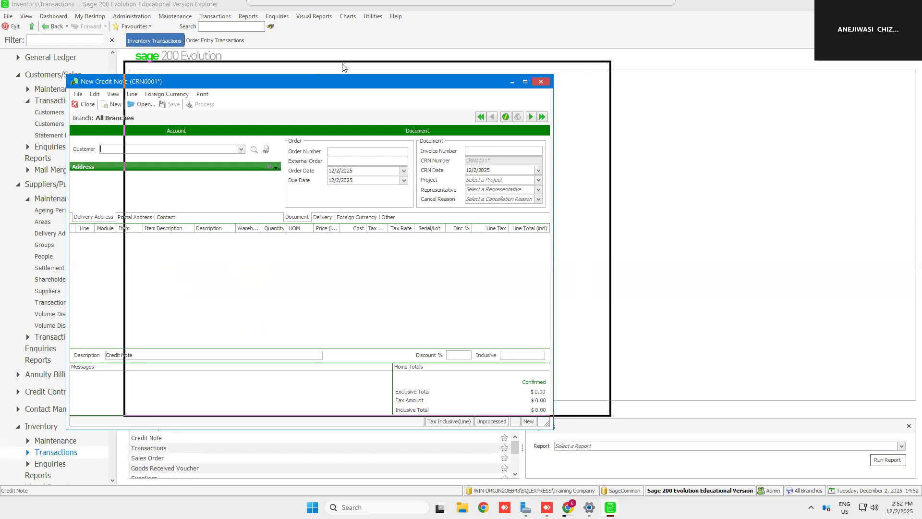
drag(343, 67, 343, 67)
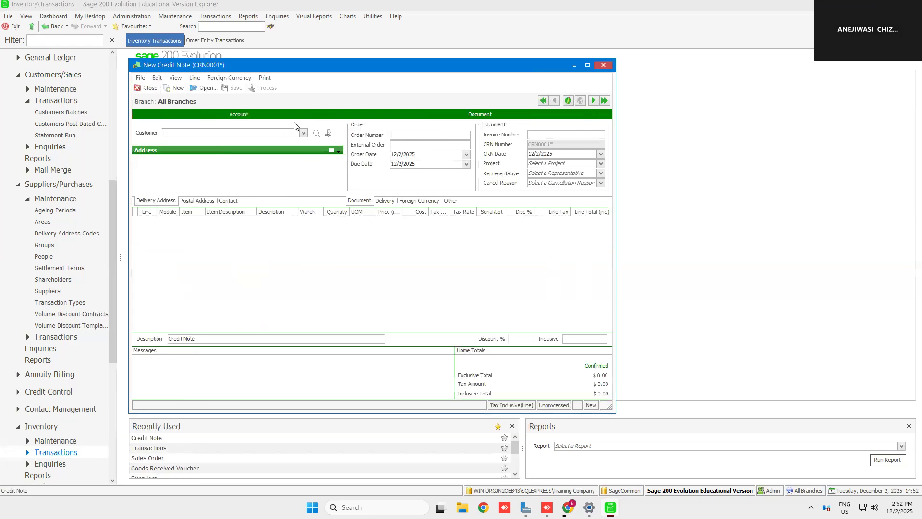
click(304, 134)
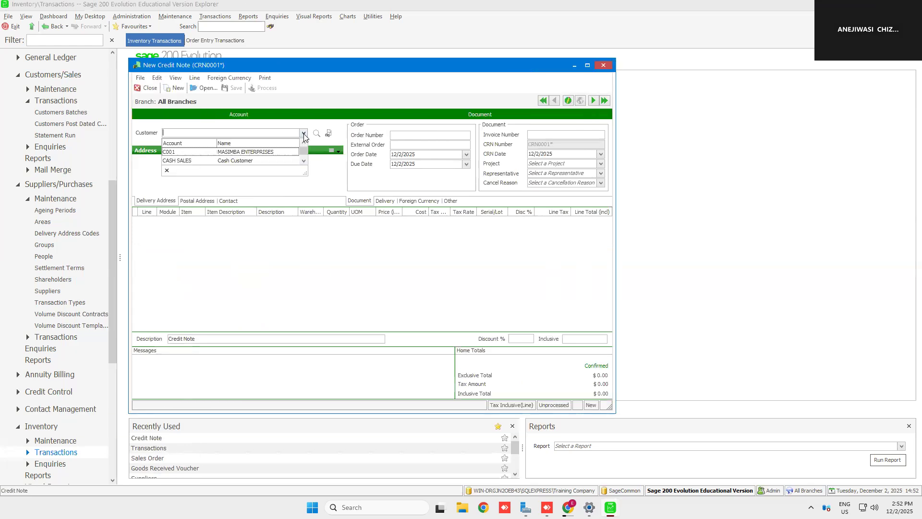
click(241, 152)
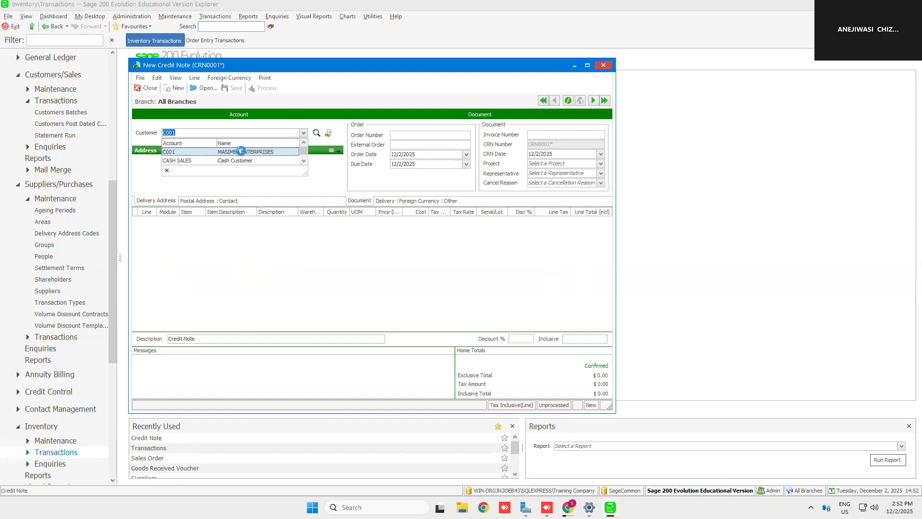
- Add the item 500G BOOMPASTE to the first line of the credit note
click(205, 229)
click(200, 221)
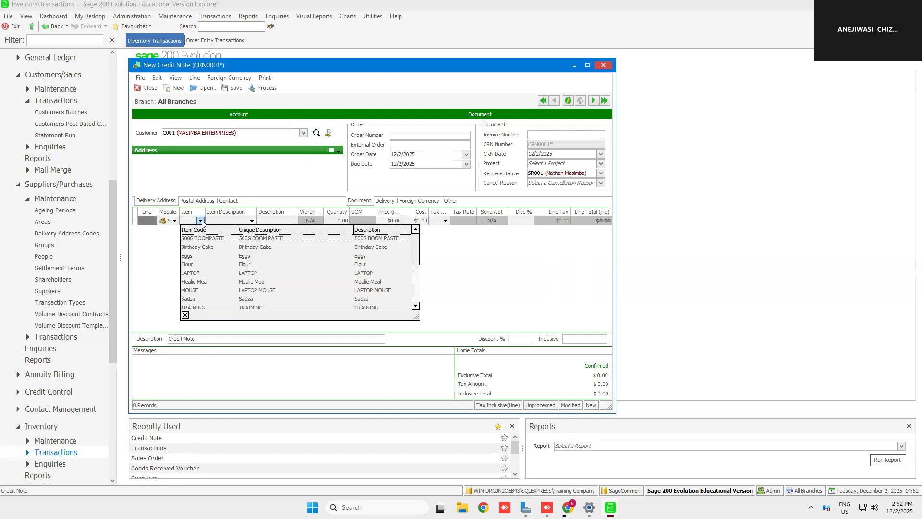
click(202, 238)
click(267, 225)
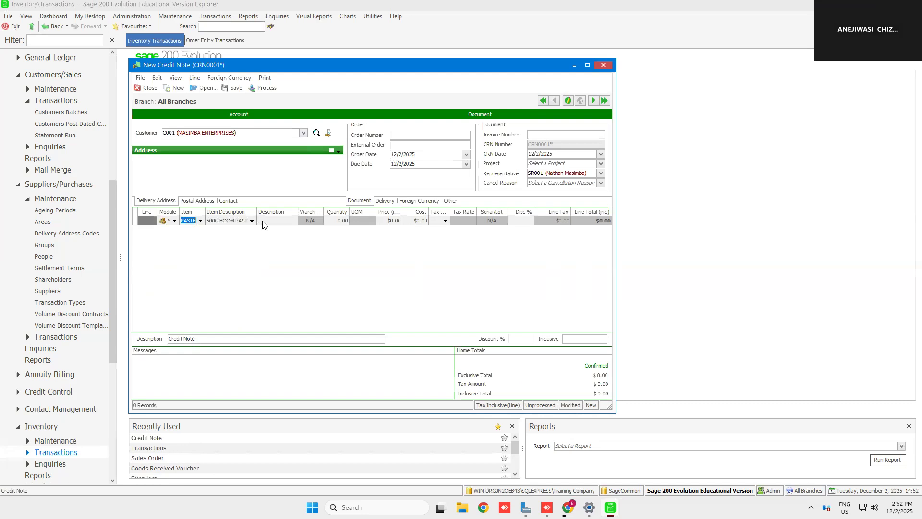
click(312, 222)
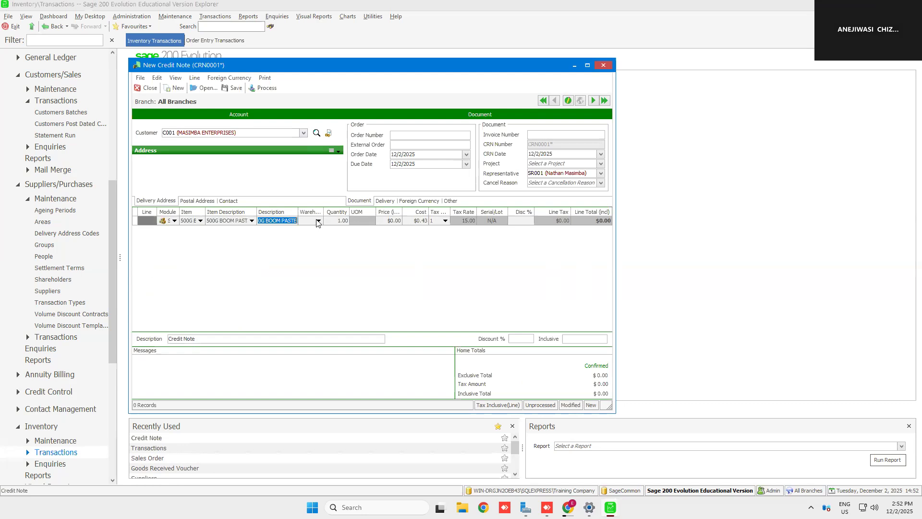
- Set the credit note line's warehouse to Mstr and its quantity to 2, and complete the line
click(319, 221)
key(Down)
key(Down)
key(Down)
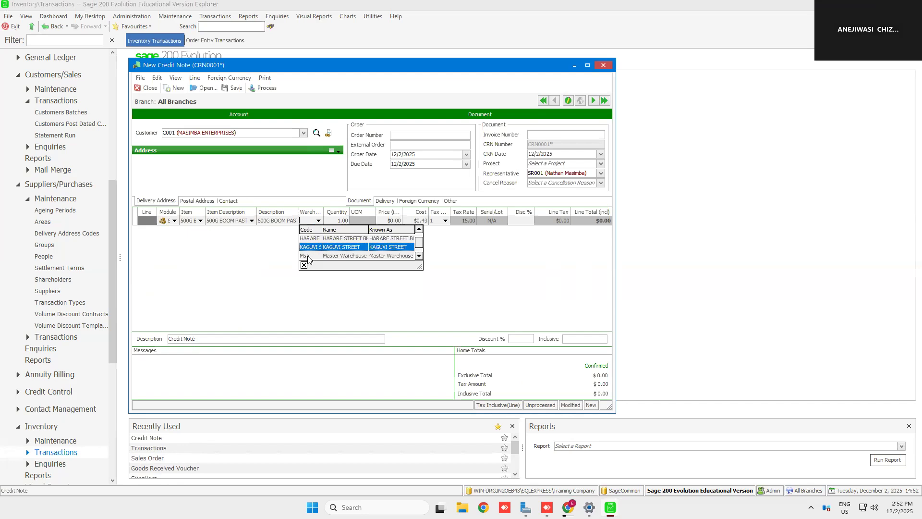
key(Return)
key(Tab)
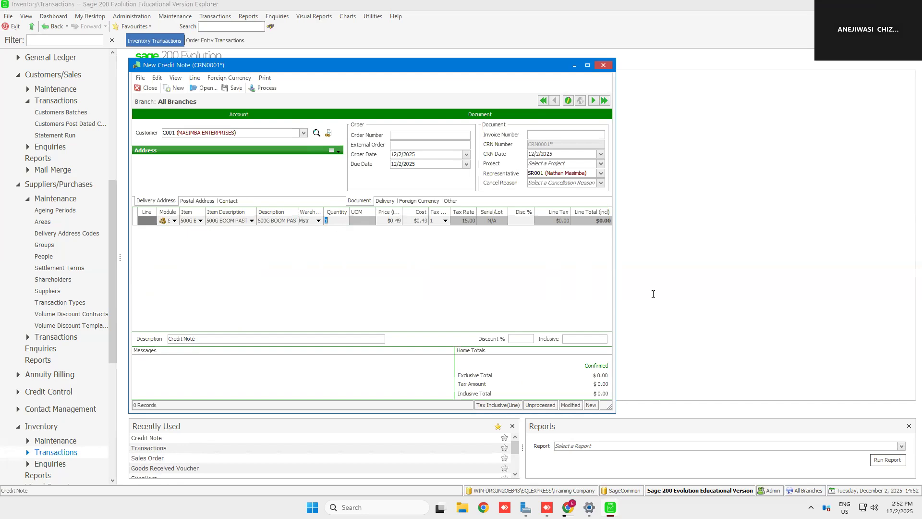
text(2)
key(Tab)
key(Tab)
key(Tab)
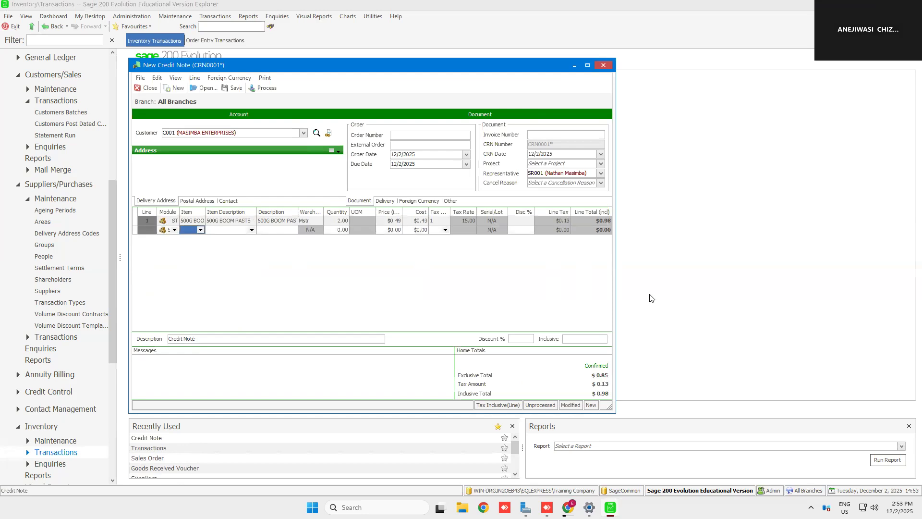
- Process the MASIMBA ENTERPRISES credit note, print the document, and close its print preview
click(263, 90)
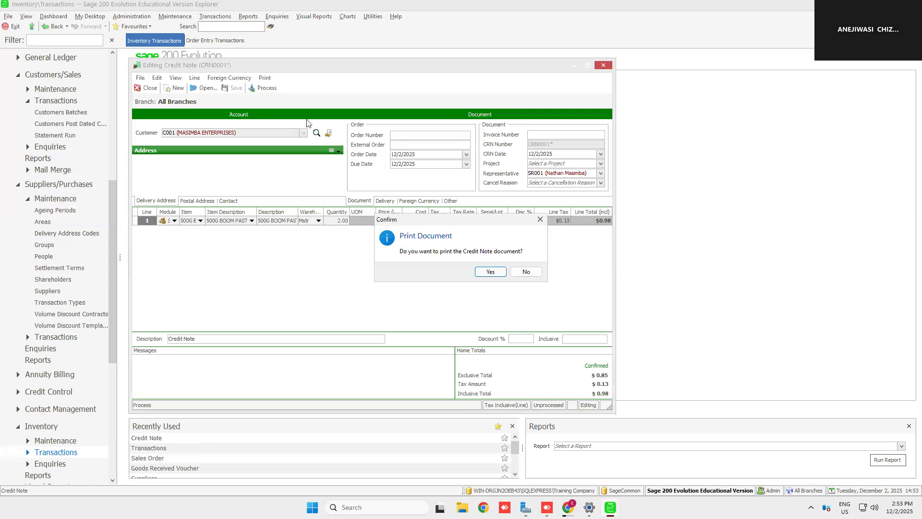
click(491, 272)
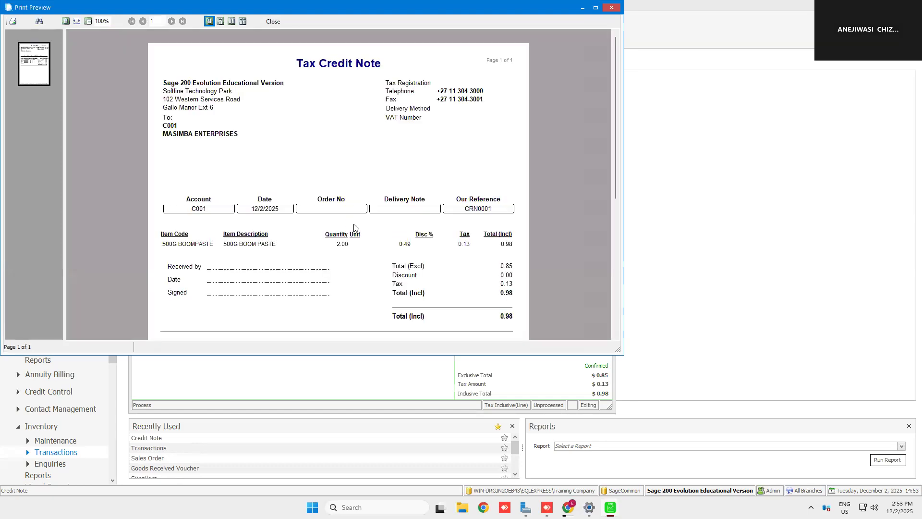
click(612, 8)
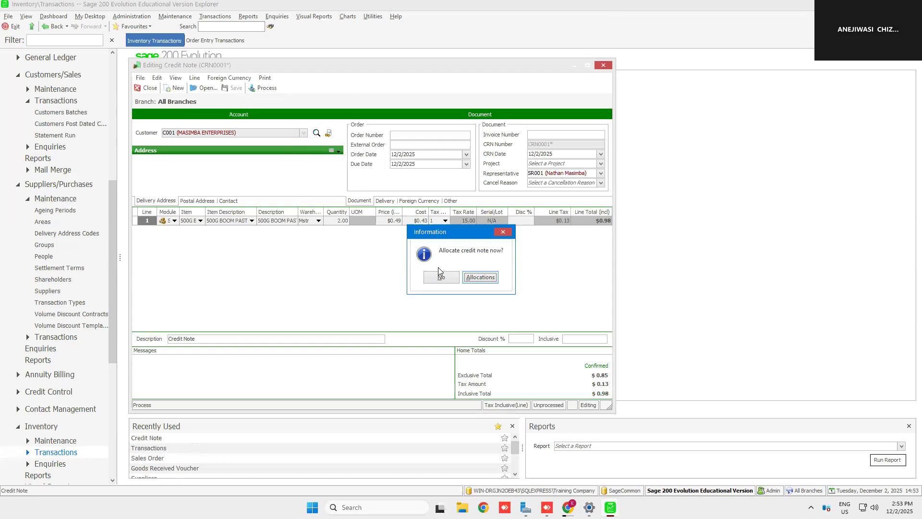
- Allocate all of the customer's open transactions, save the allocations, and close the blank new credit note window
click(486, 279)
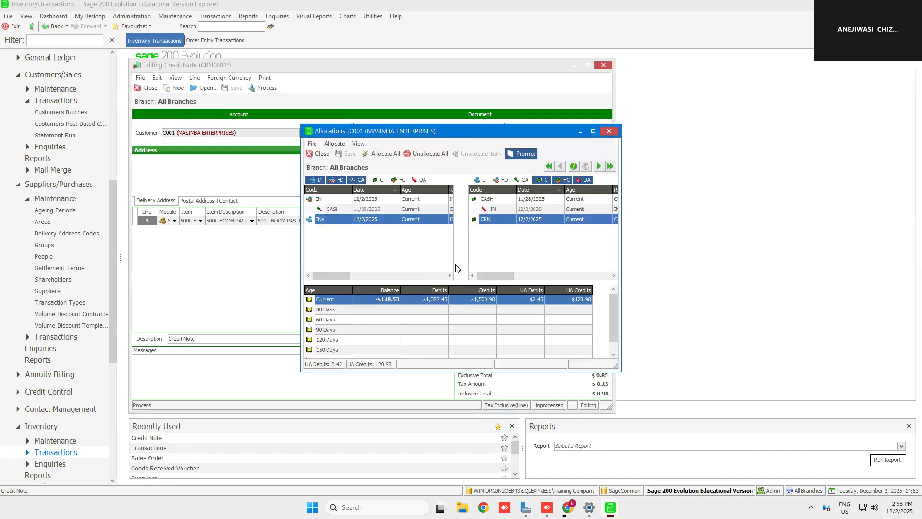
click(379, 154)
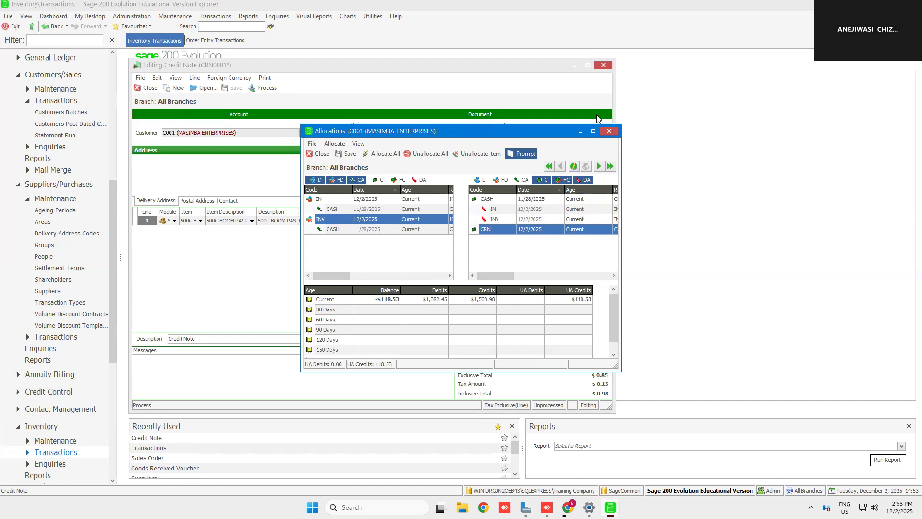
click(608, 130)
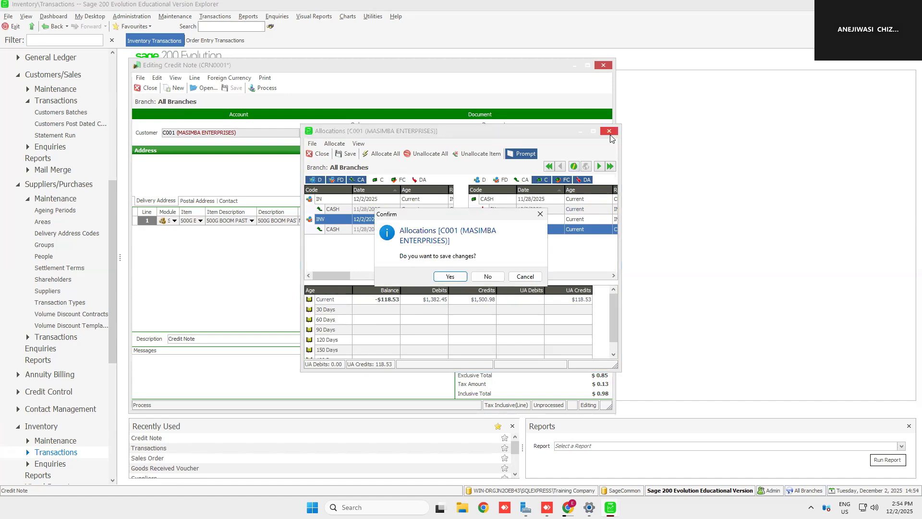
click(449, 276)
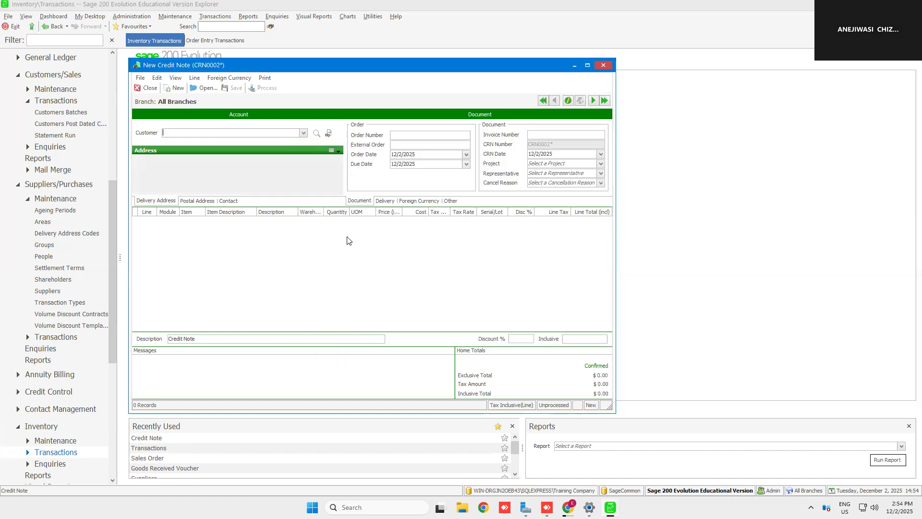
click(604, 65)
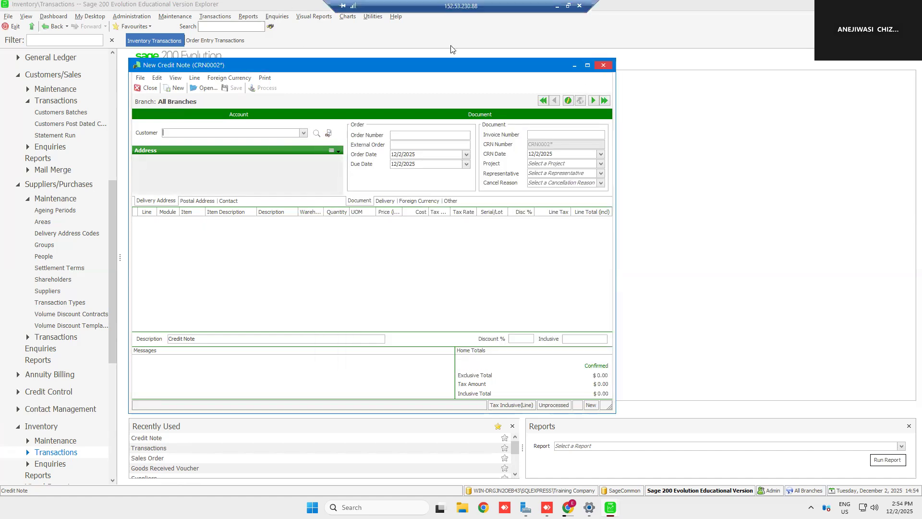
- Preview the General Ledger Trial Balance report up to December 2025, and close the preview and the report window
click(249, 18)
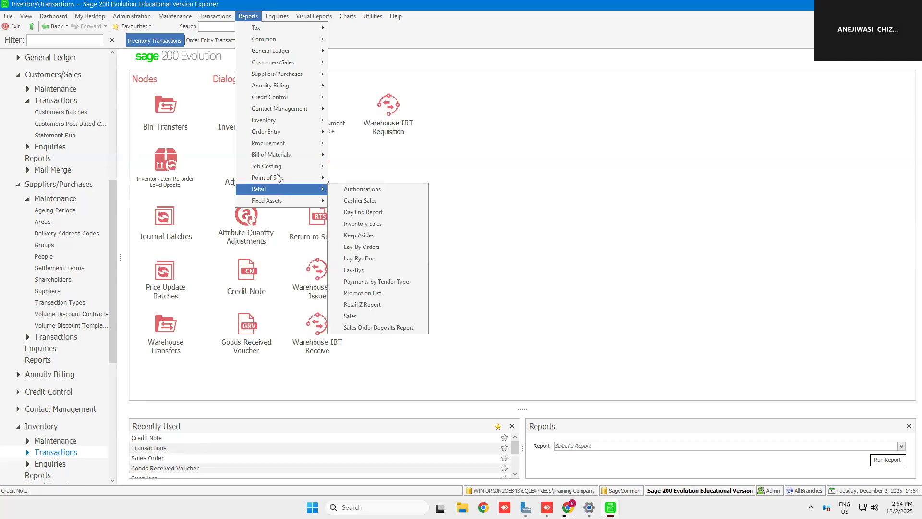
mouse_move(283, 51)
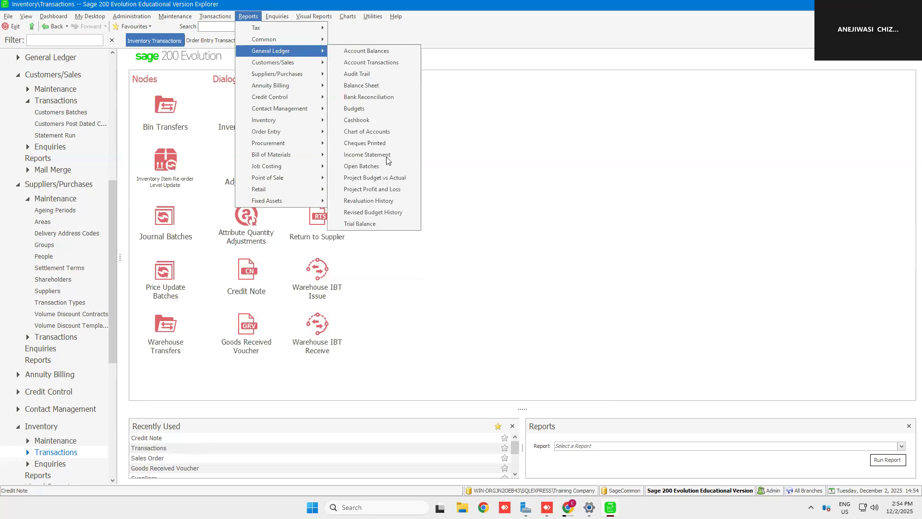
click(363, 224)
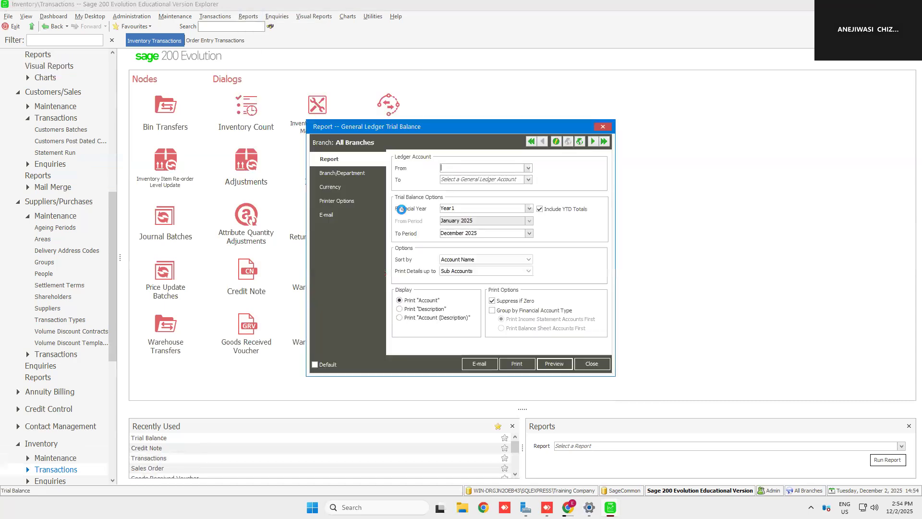
click(552, 364)
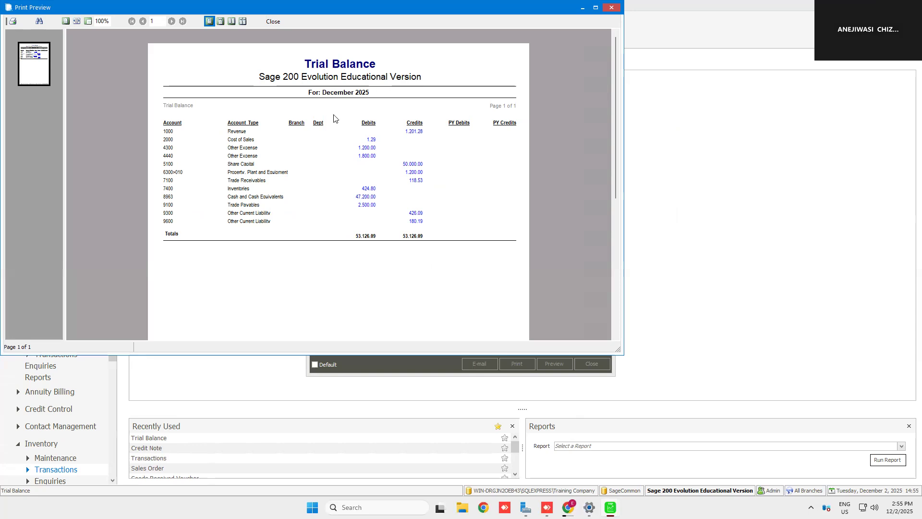
click(273, 21)
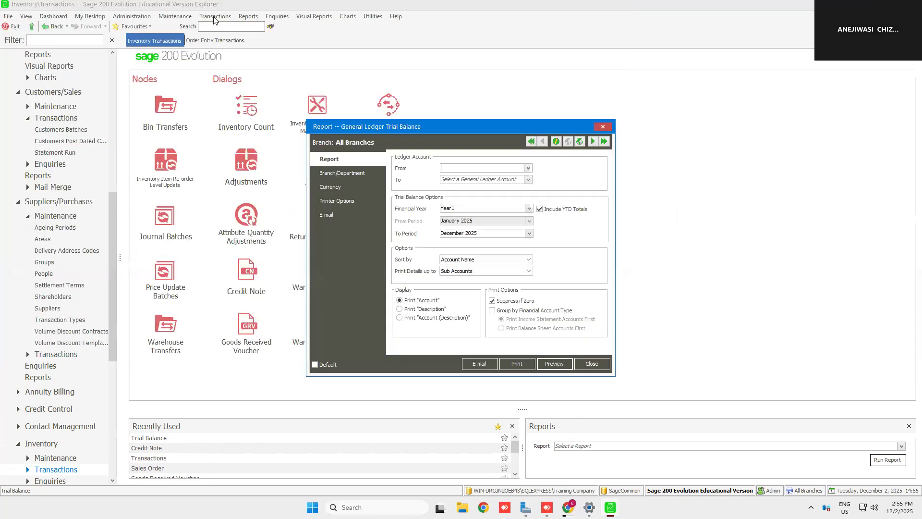
click(596, 365)
- Preview the General Ledger Income Statement report for January 2025 to December 2025
click(249, 16)
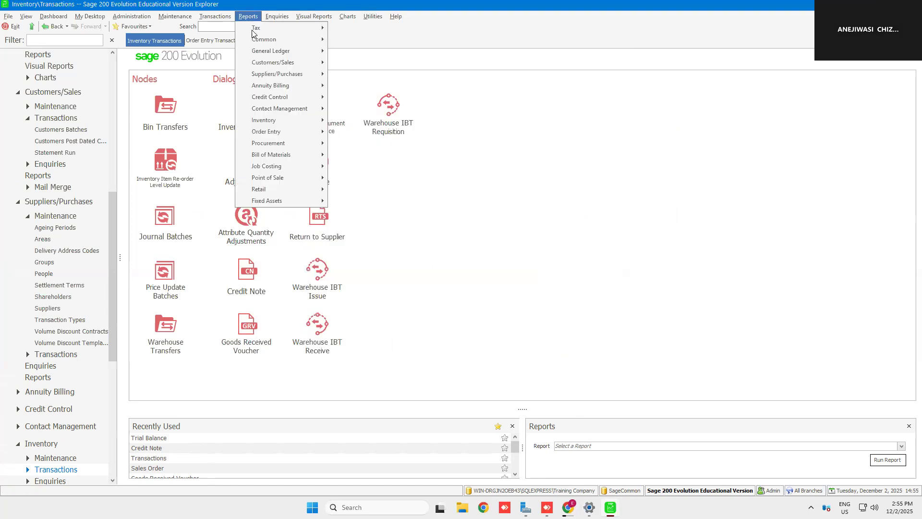
mouse_move(269, 56)
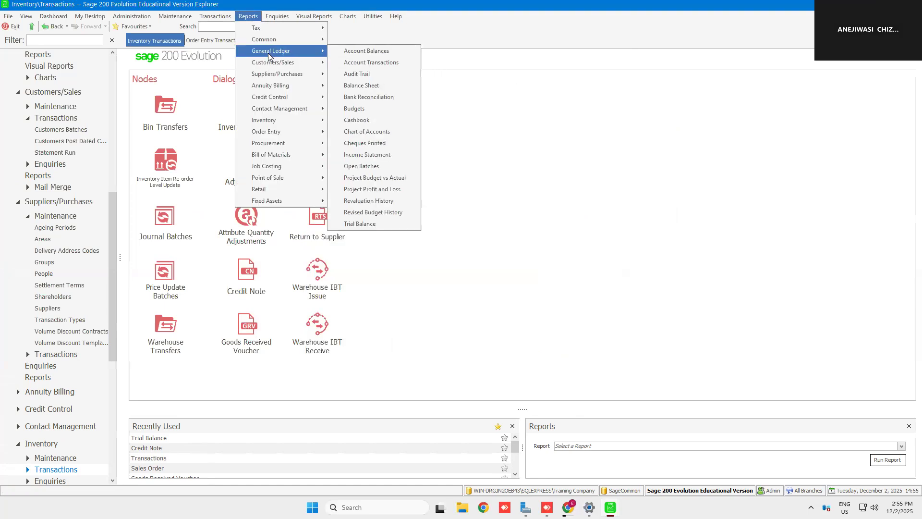
click(370, 154)
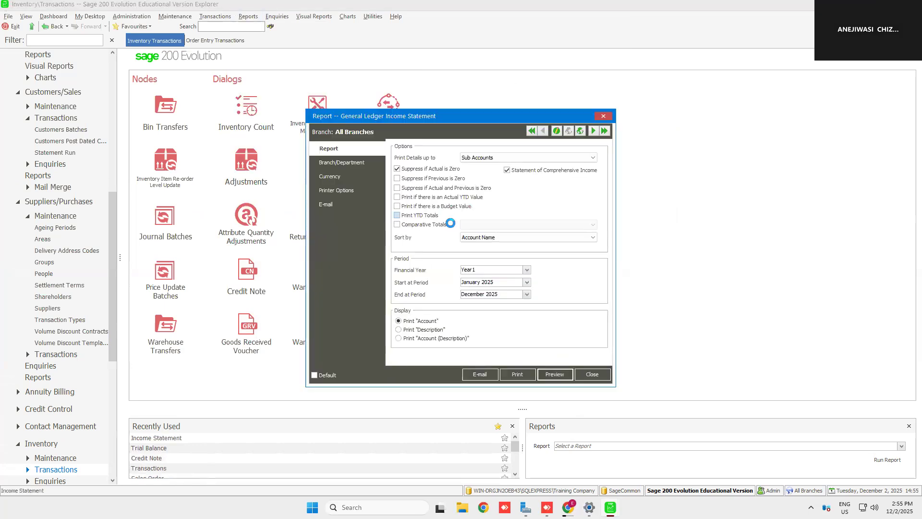
click(557, 375)
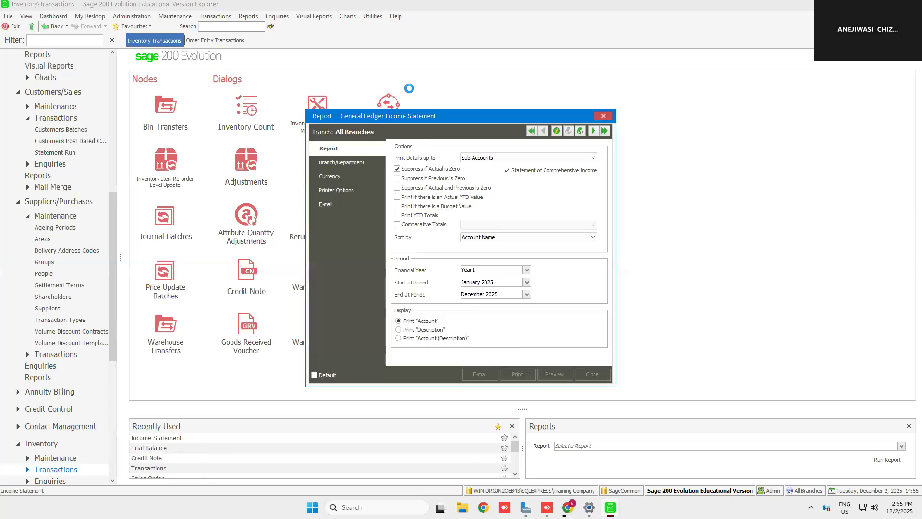